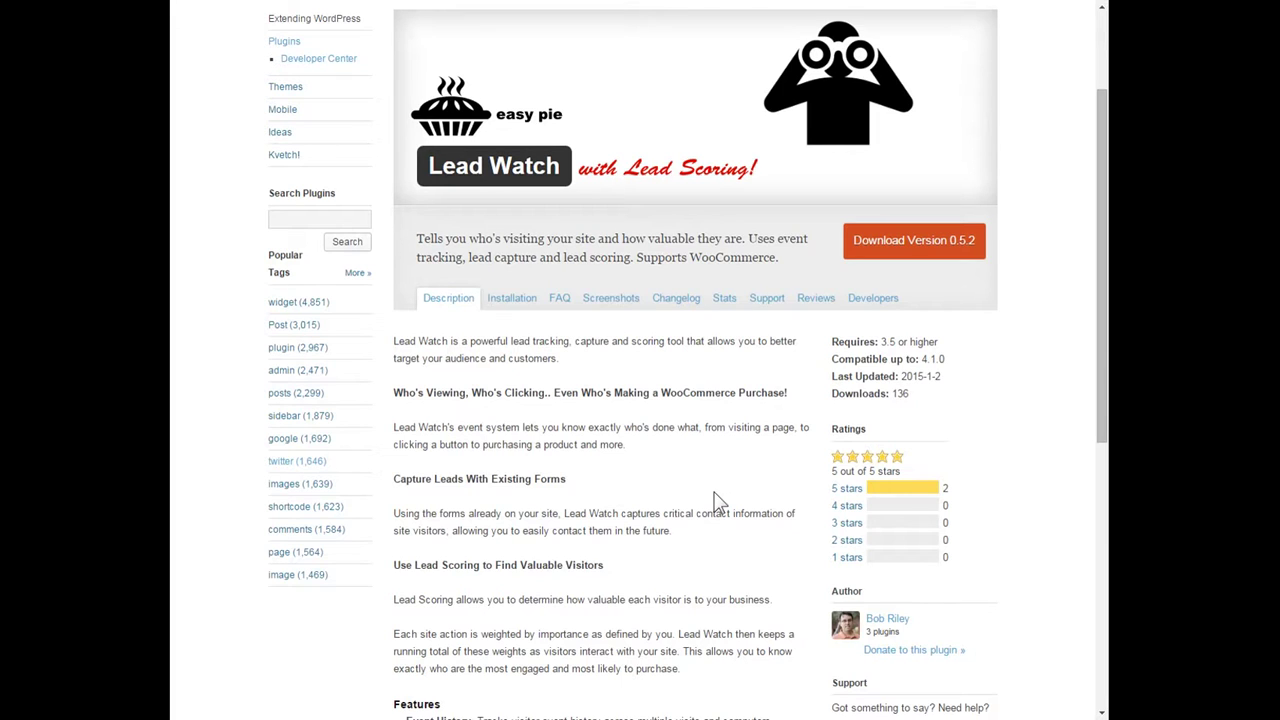
# Read the Lead Watch plugin's description and feature list on its WordPress plugin page
pyautogui.scroll(-1, 719, 502)
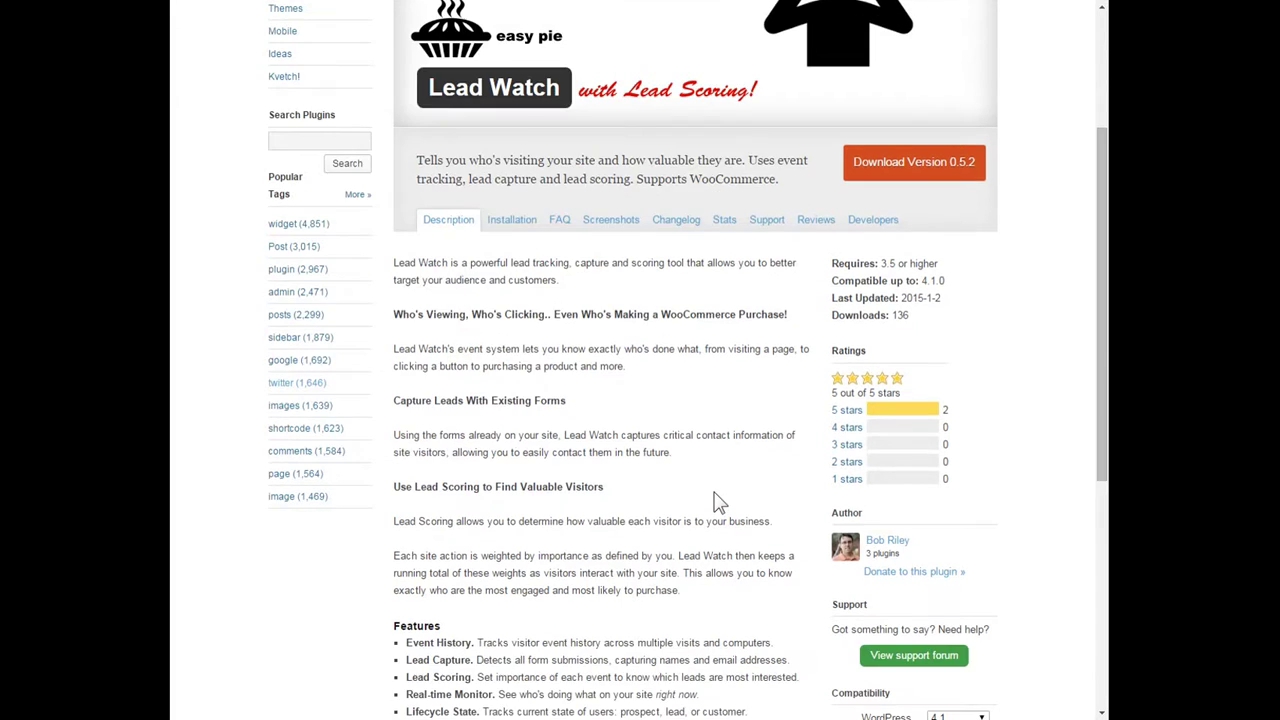
pyautogui.scroll(-1, 719, 502)
pyautogui.scroll(-1, 719, 502)
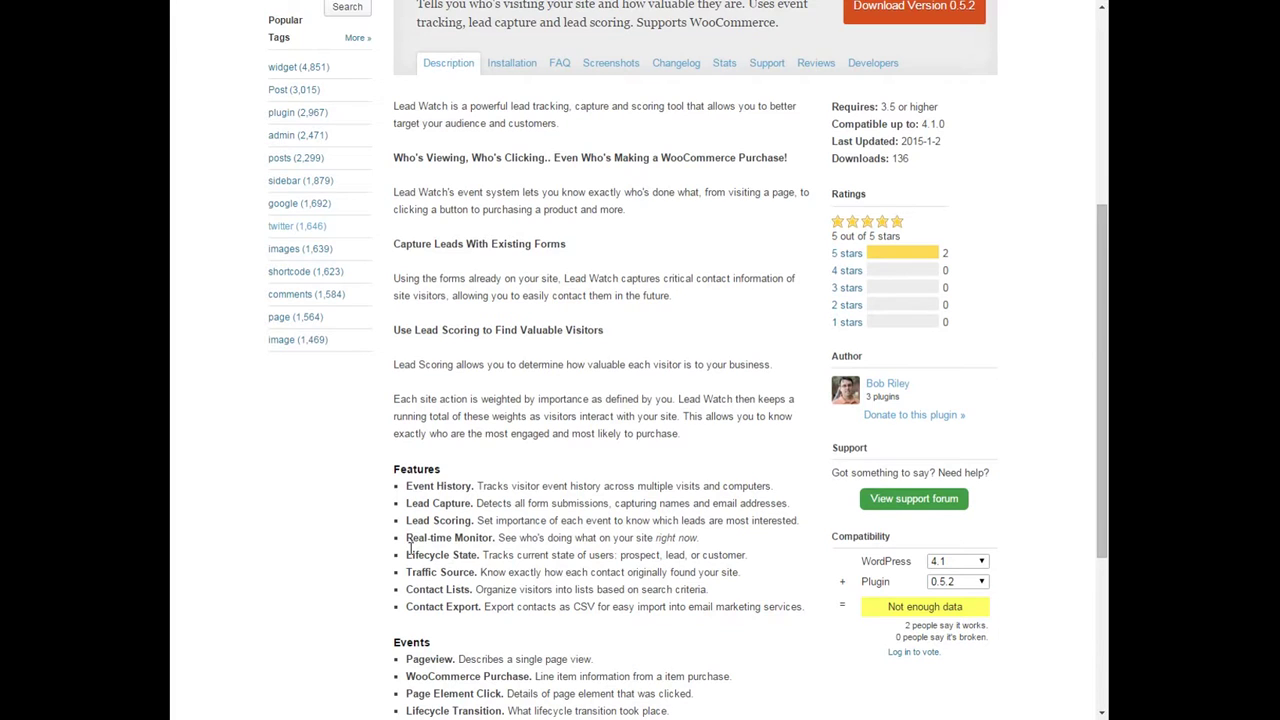
pyautogui.scroll(-1, 424, 592)
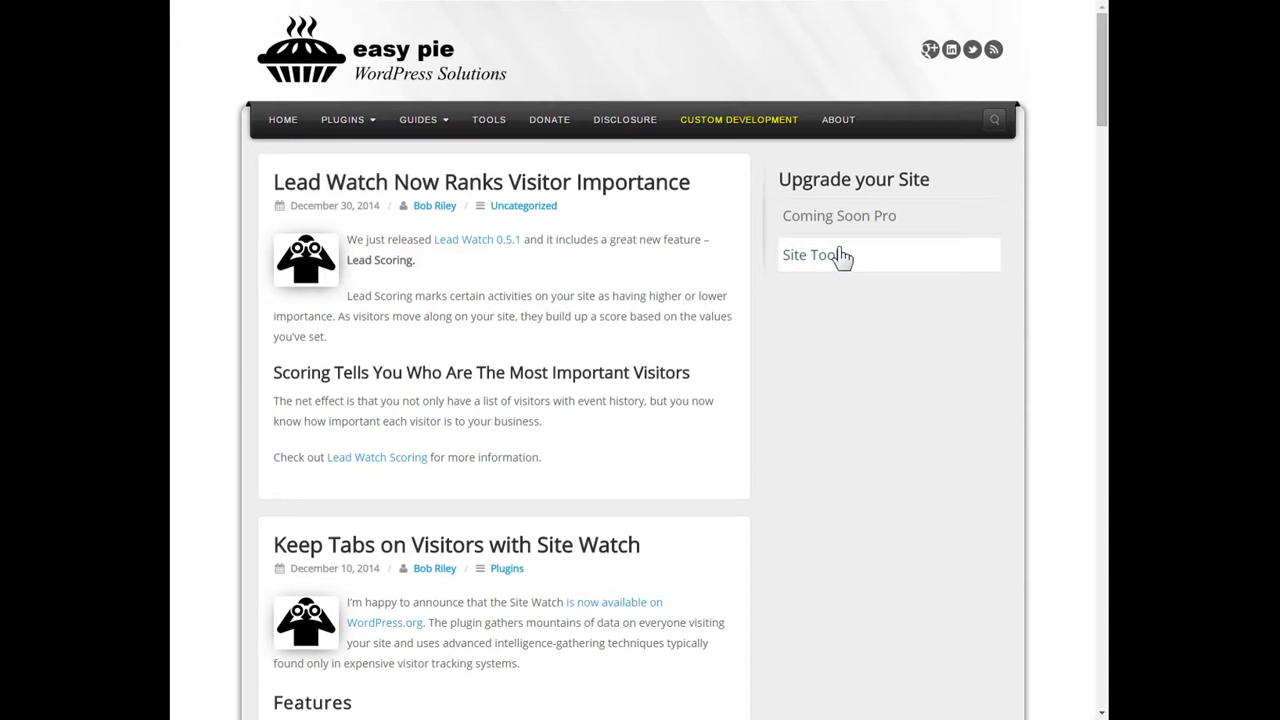
# Browse the Easy Pie home page and follow the "Check it out Now!" link in the Coming Soon Pro promotion
pyautogui.scroll(-15, 1090, 222)
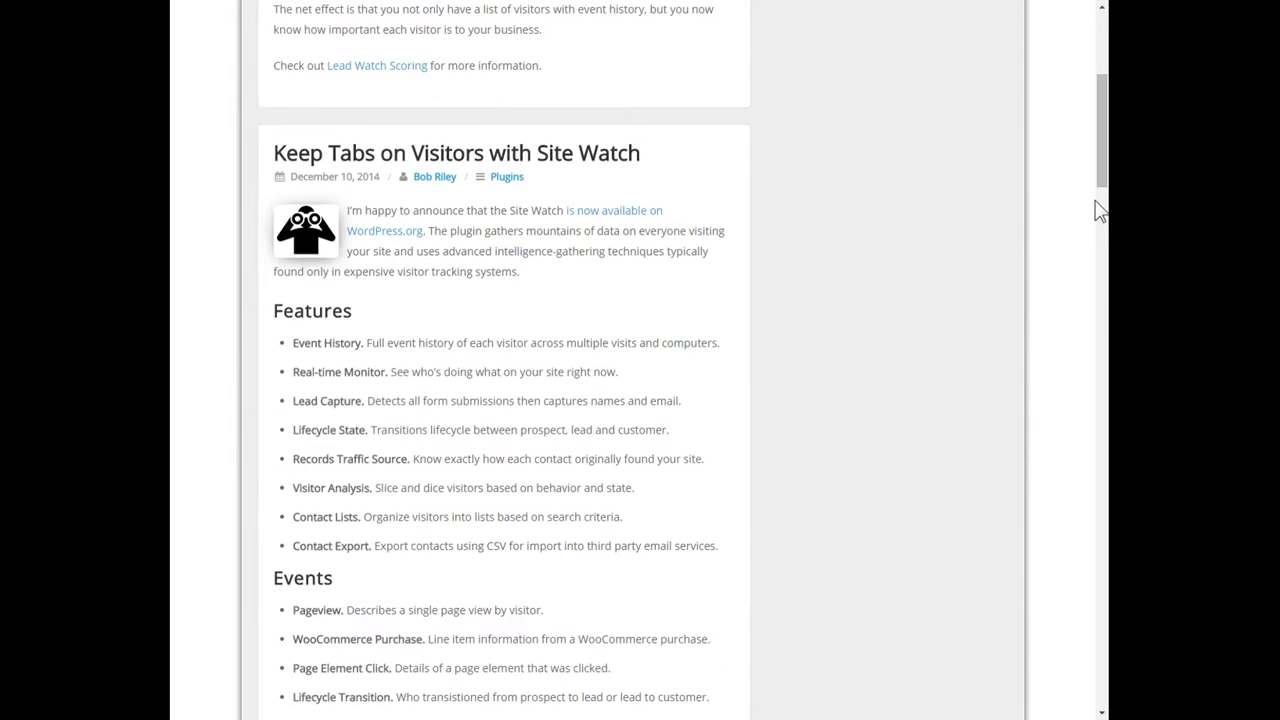
pyautogui.scroll(-4, 859, 318)
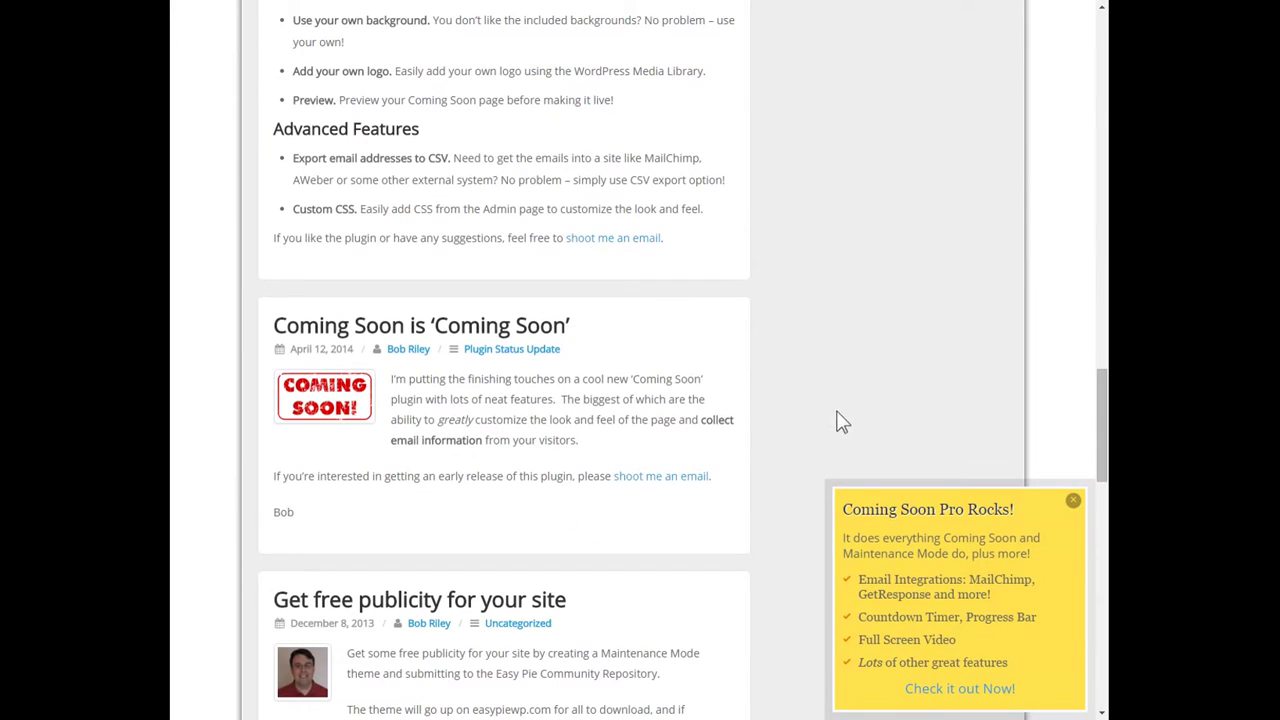
pyautogui.click(929, 690)
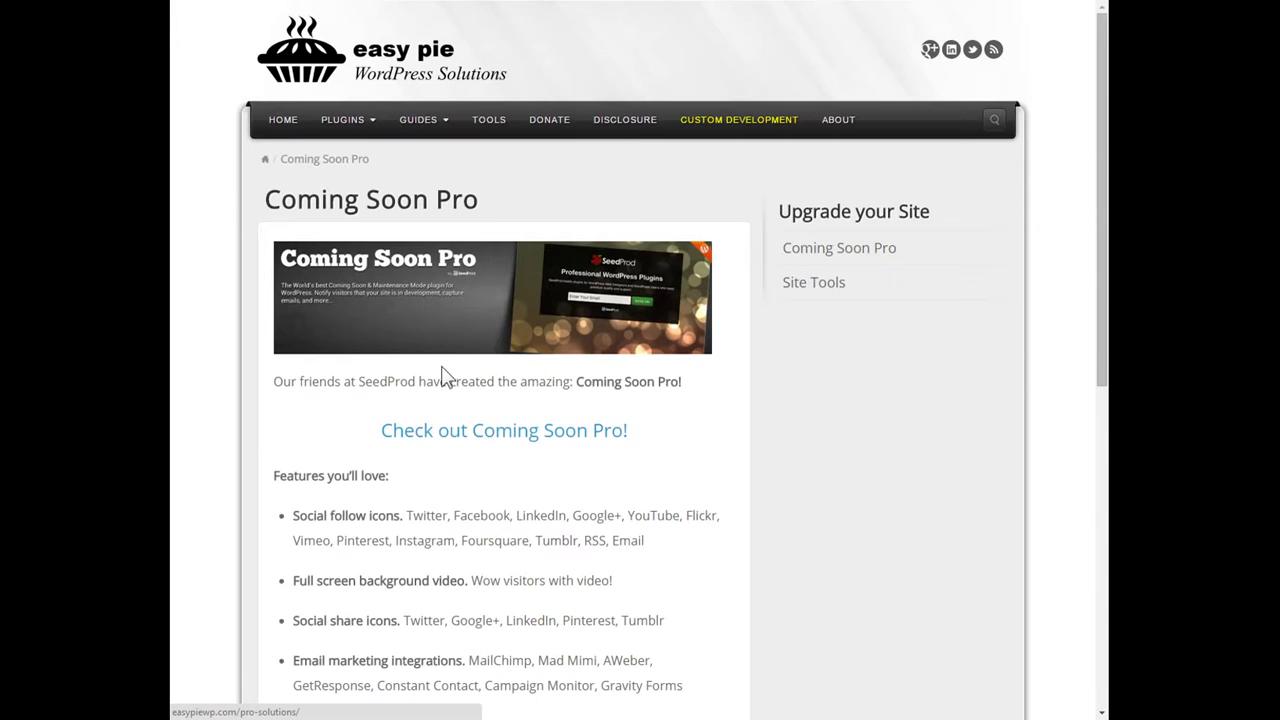
# Read through the Coming Soon Pro page's feature list down to its closing "Check out Coming Soon Pro!" link
pyautogui.scroll(-2, 343, 366)
pyautogui.scroll(-5, 343, 366)
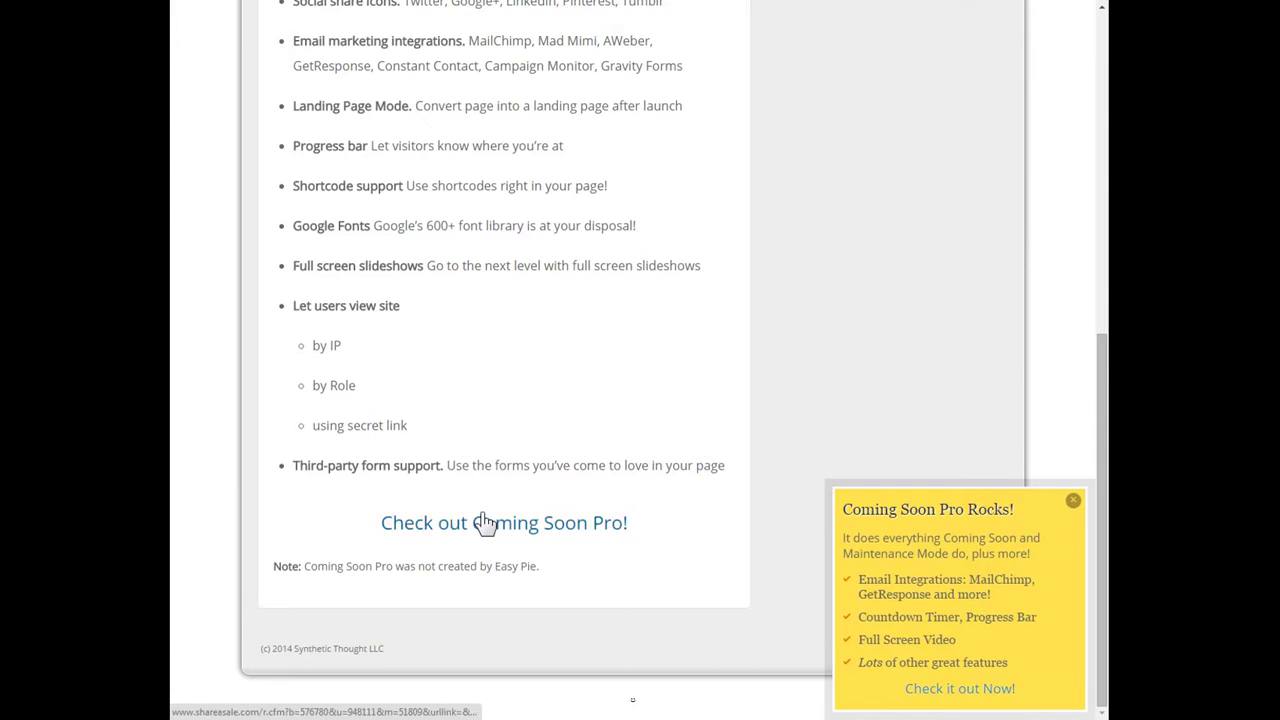
pyautogui.scroll(7, 480, 523)
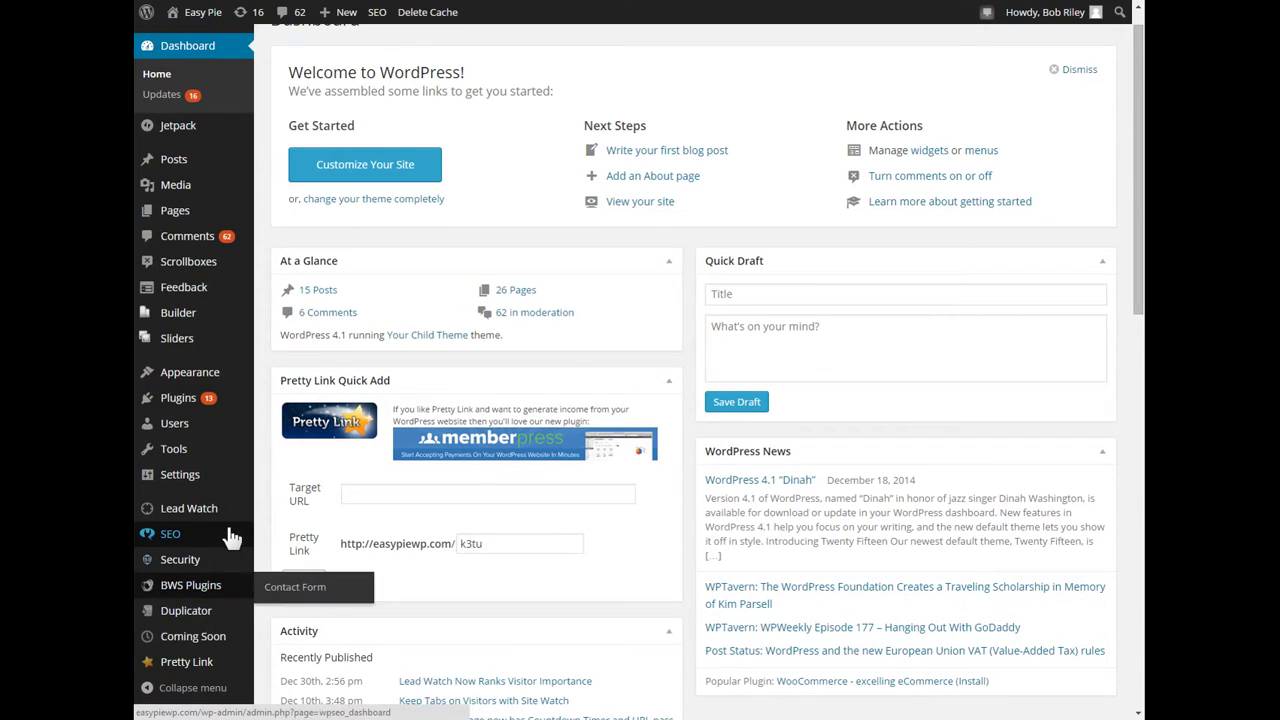
# Open the Lead Watch dashboard in the WordPress admin and view its people rankings and site statistics
pyautogui.moveTo(210, 515)
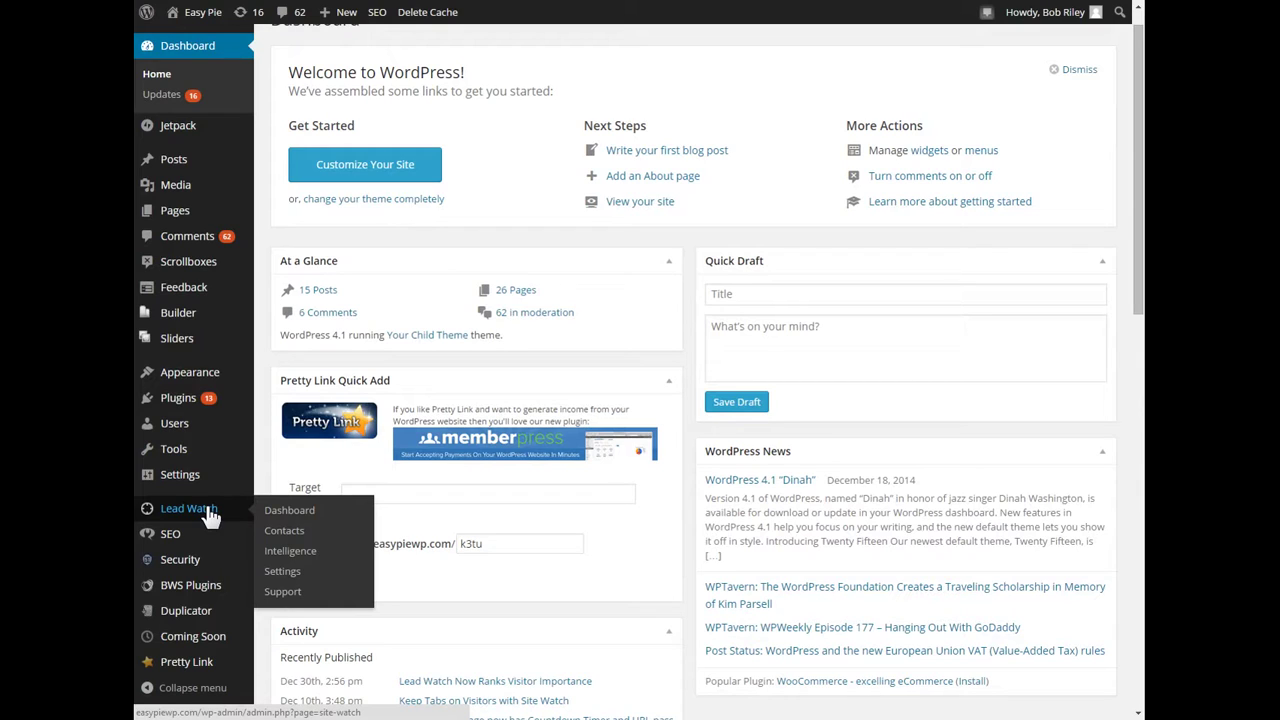
pyautogui.click(277, 514)
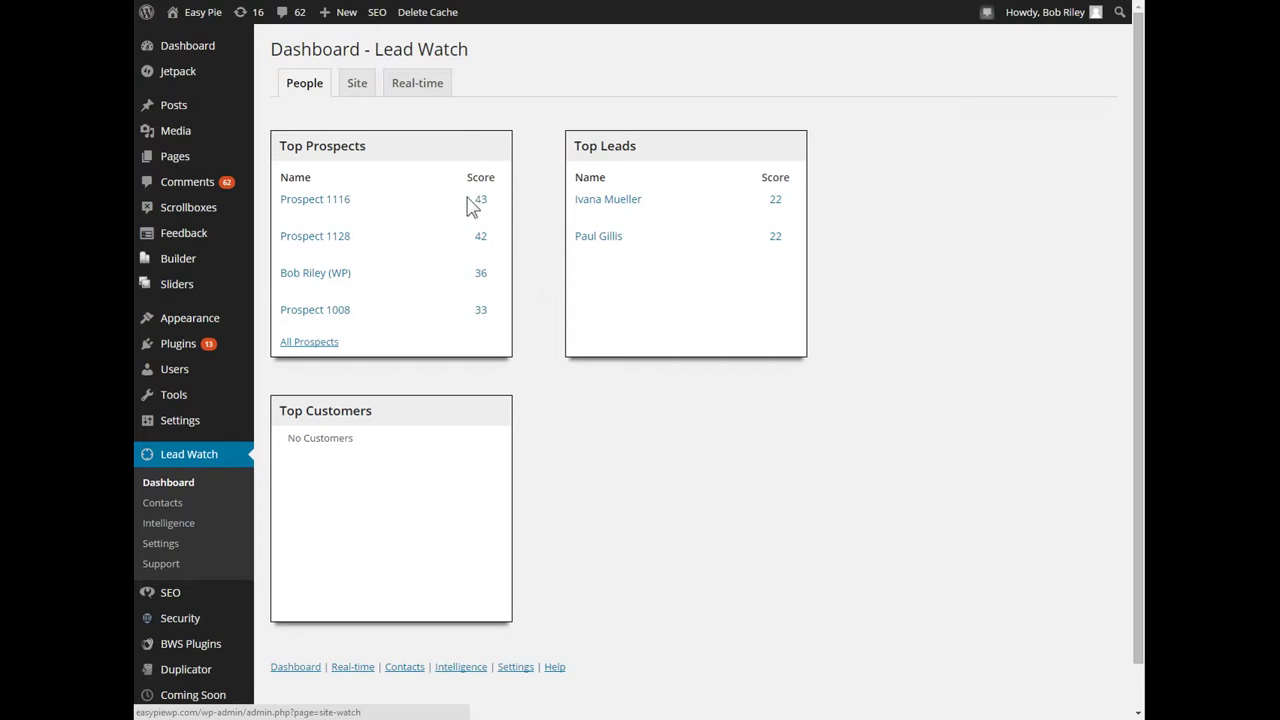
pyautogui.click(359, 92)
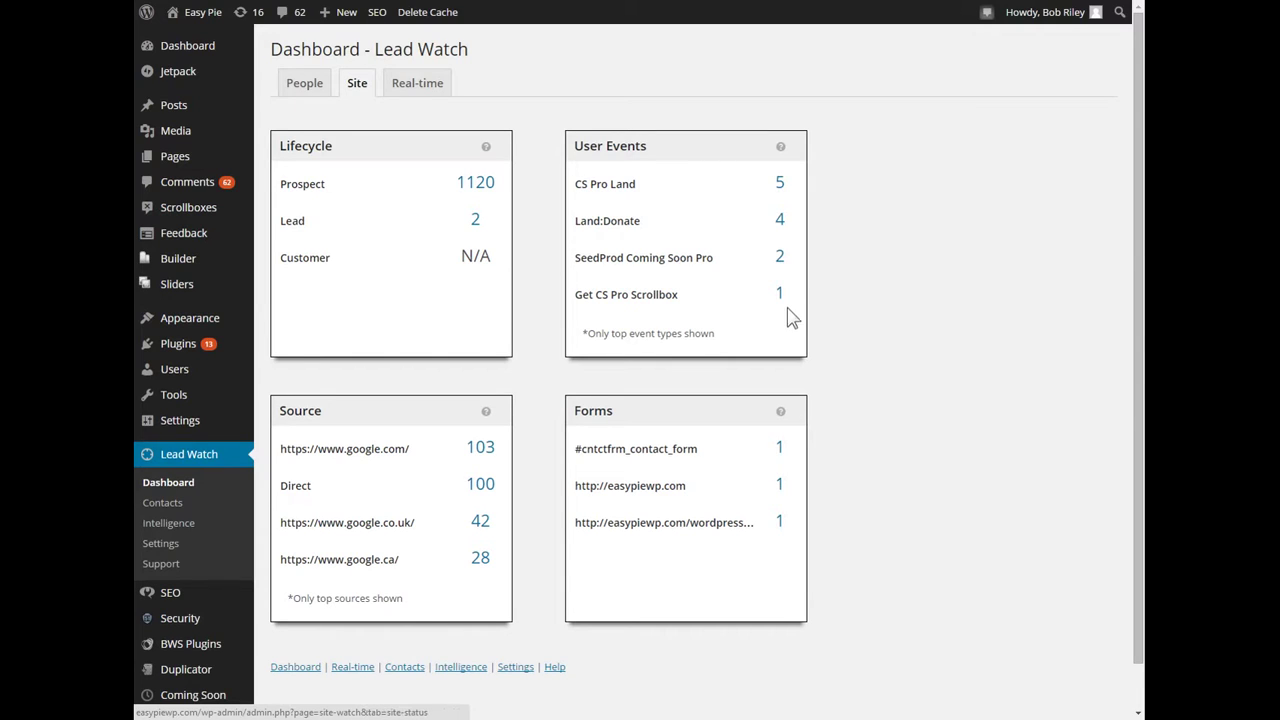
# View the contacts who submitted #cntctfrm_contact_form, and check the dashboard's real-time visitor activity
pyautogui.click(781, 452)
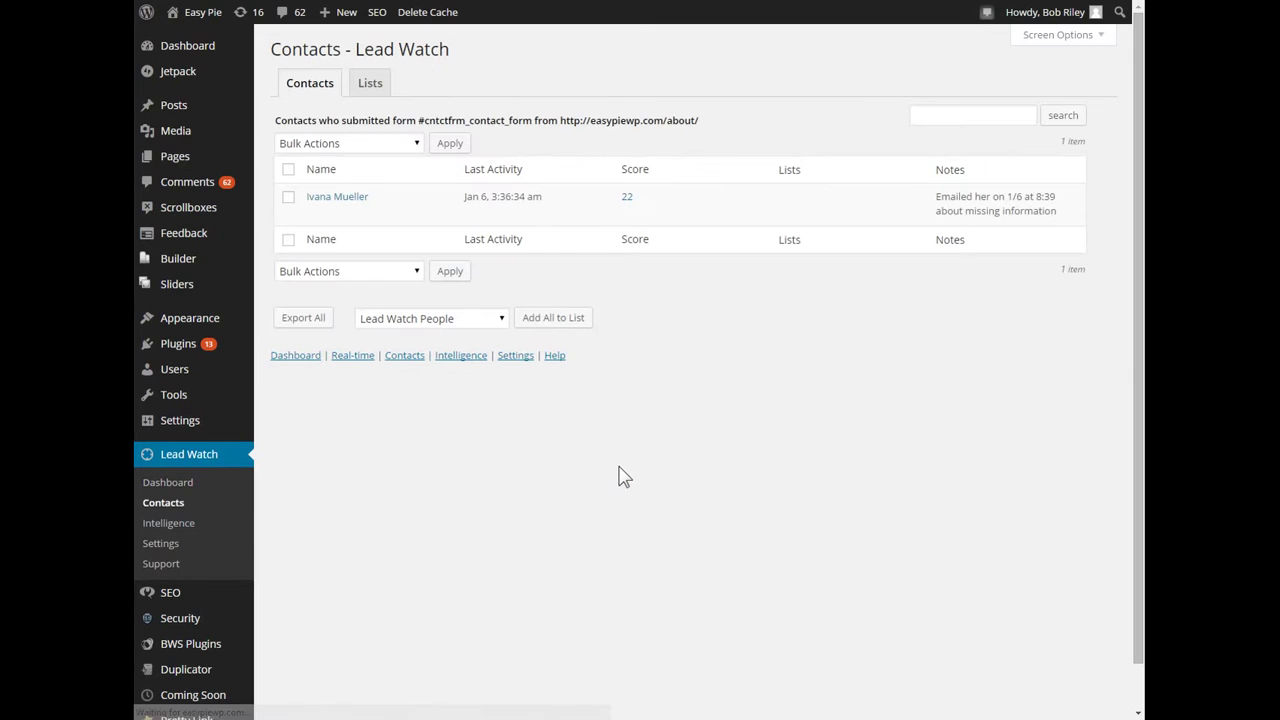
pyautogui.moveTo(320, 218)
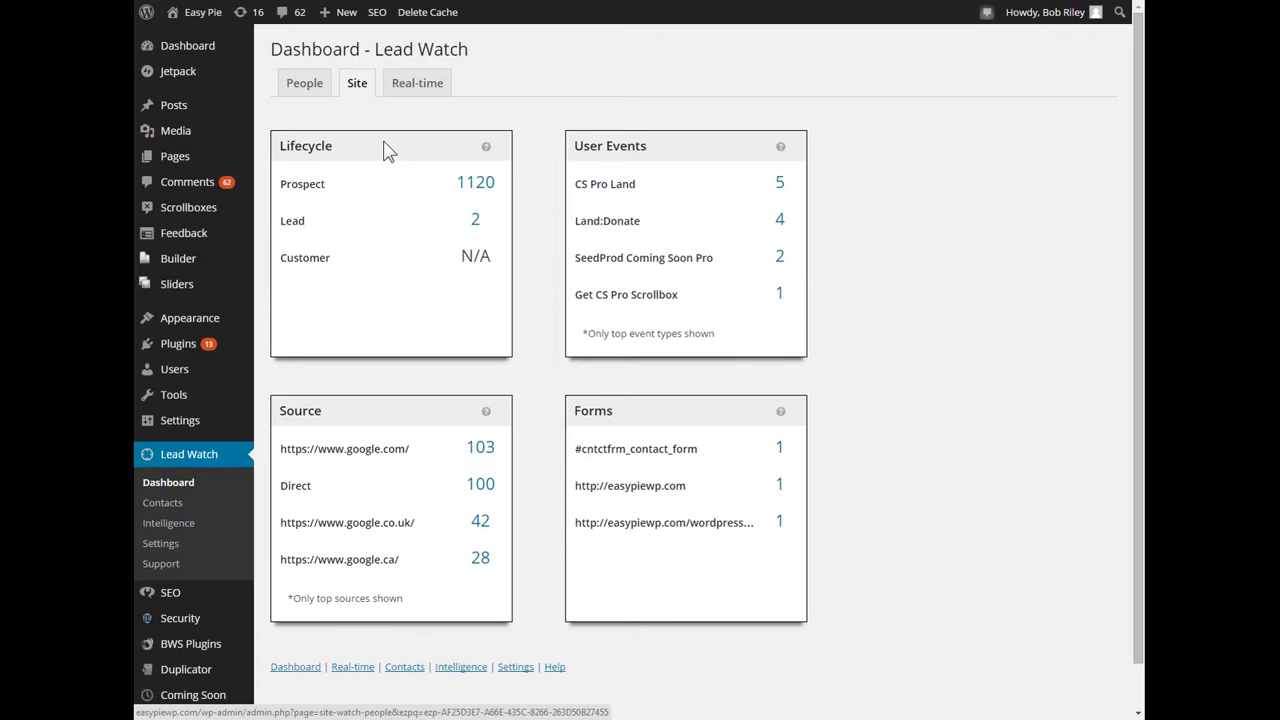
pyautogui.click(421, 97)
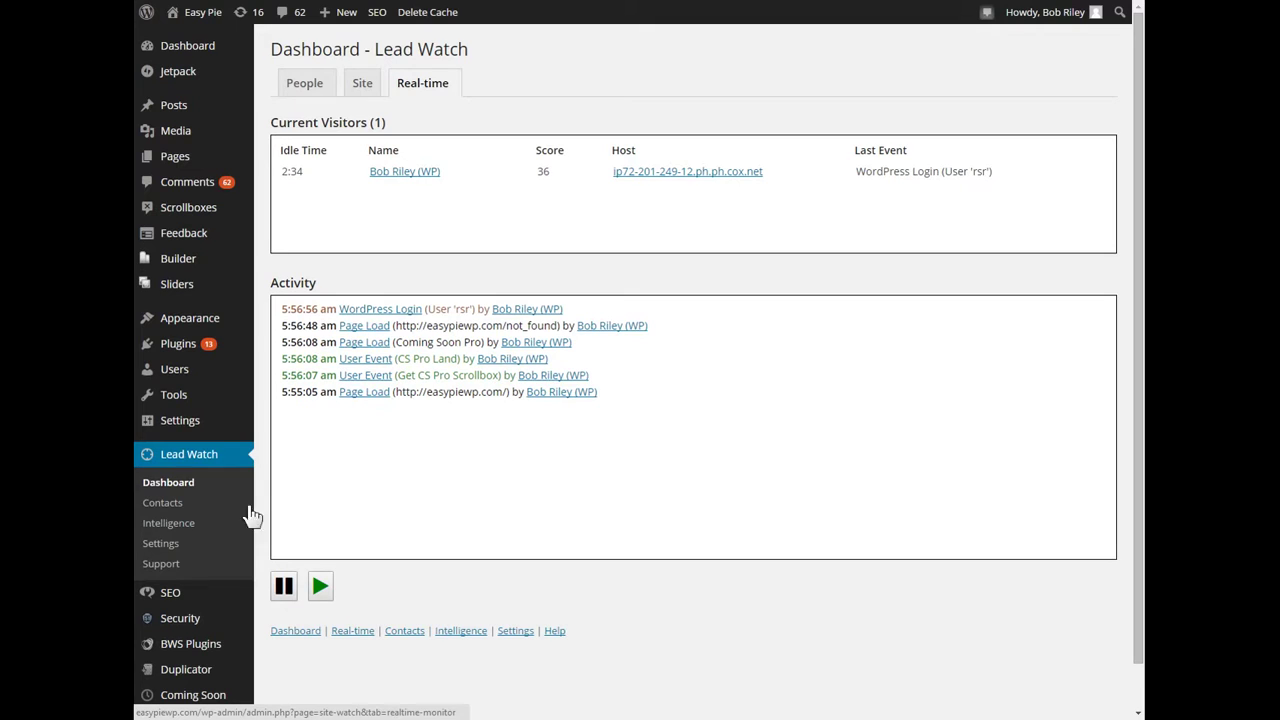
# Open the full Lead Watch contact list and show its advanced filter
pyautogui.click(162, 503)
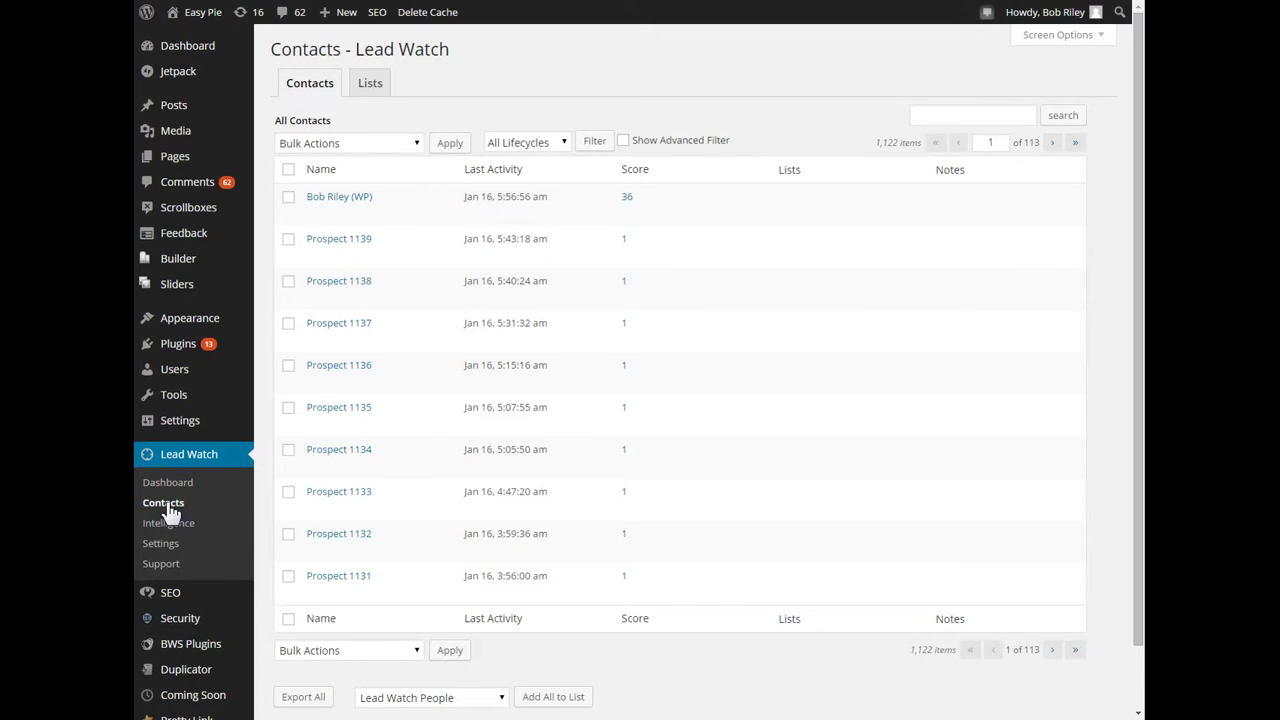
pyautogui.moveTo(358, 252)
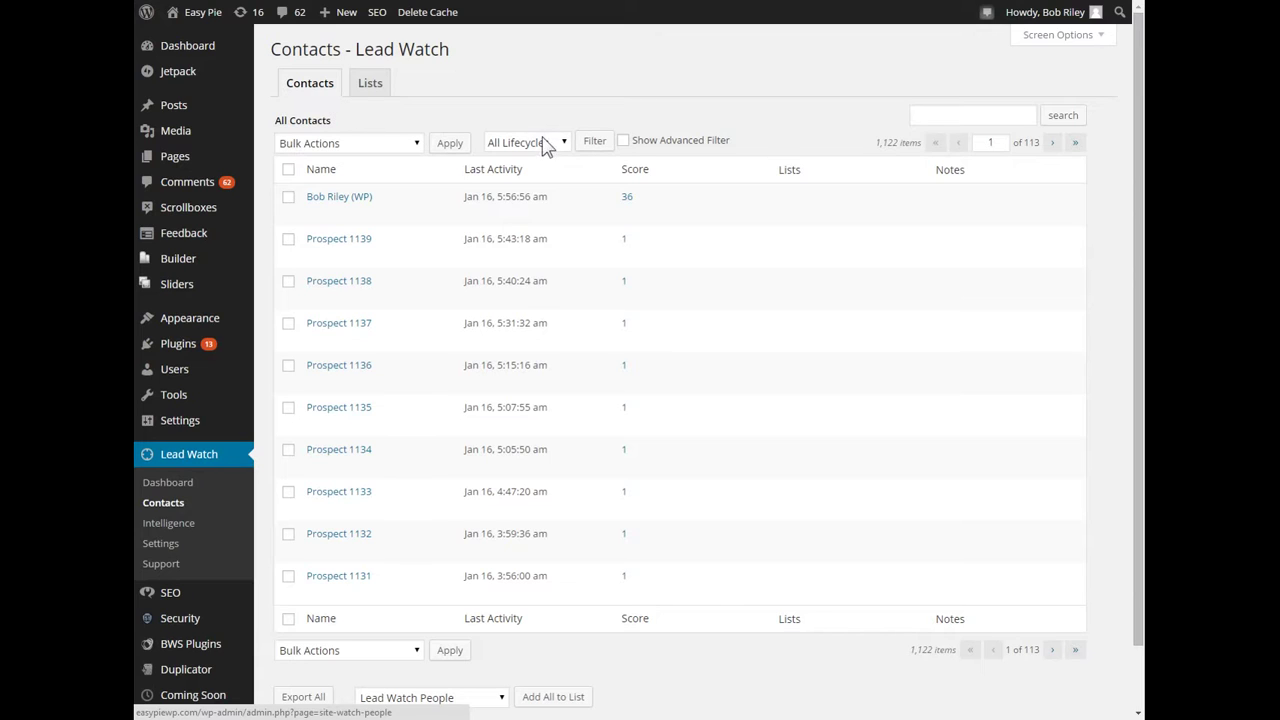
pyautogui.click(622, 140)
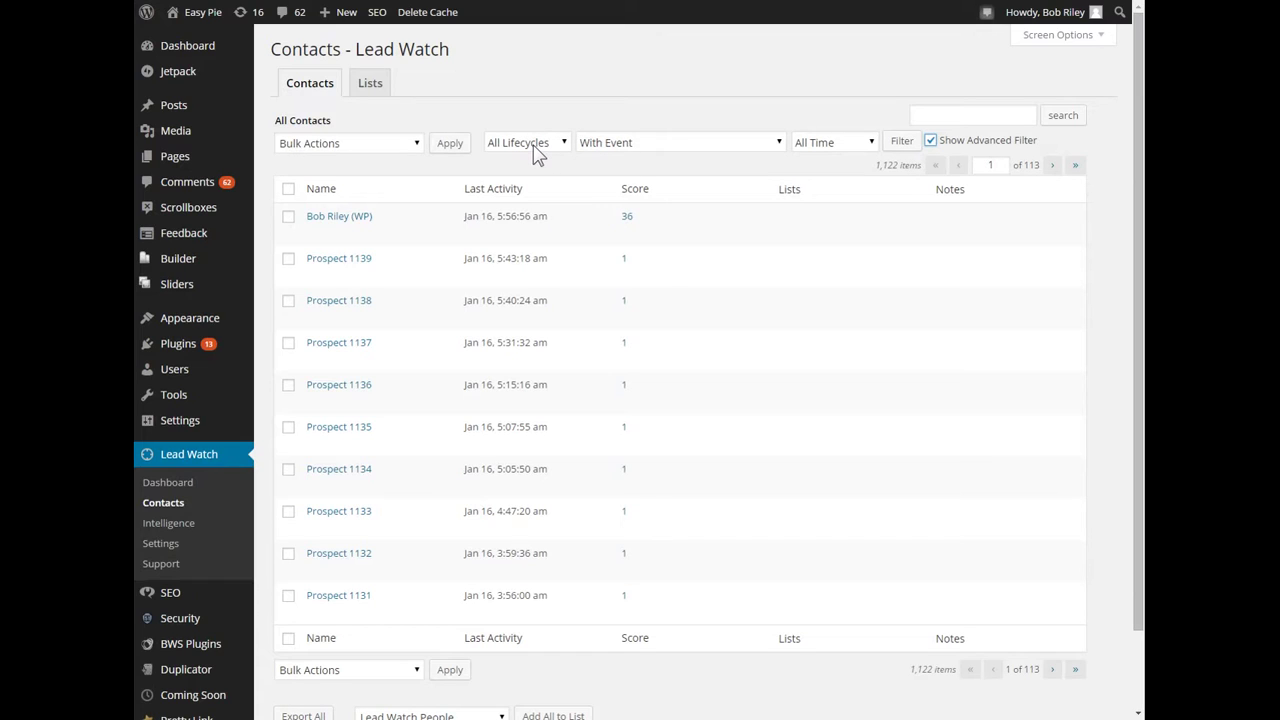
# Examine the lifecycle, event and time period choices of the contact filter without changing any of them
pyautogui.click(535, 146)
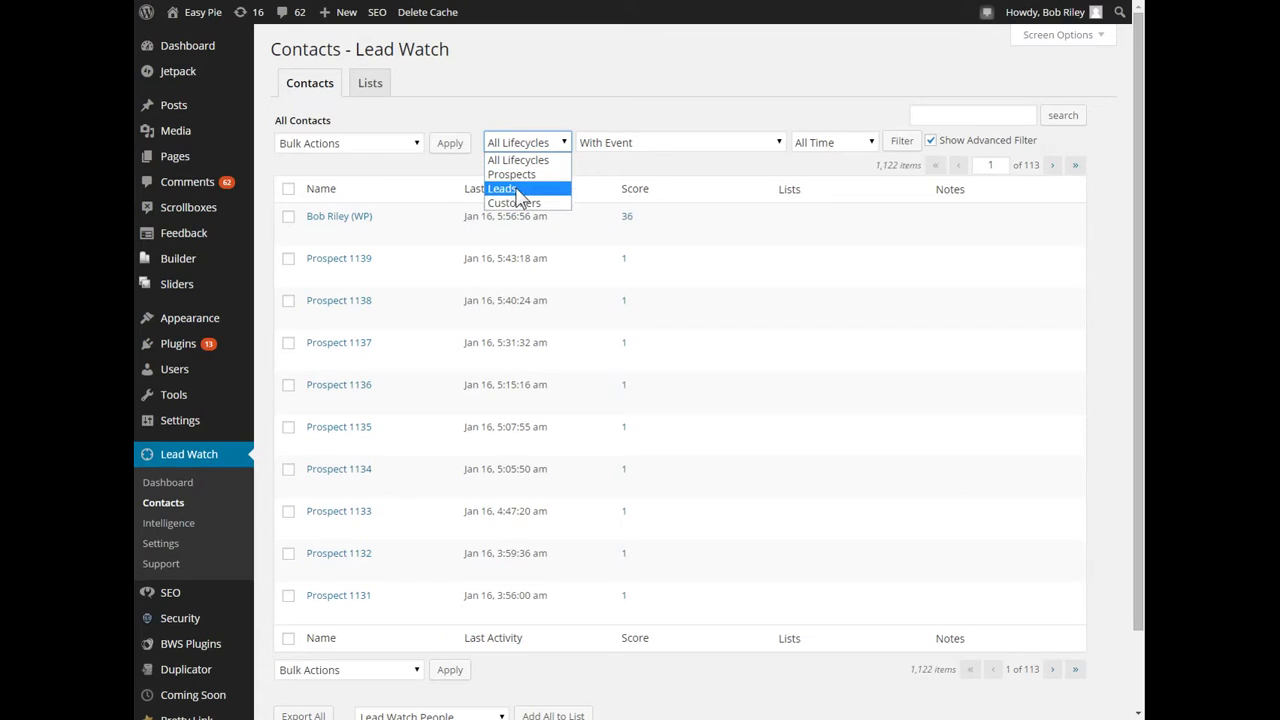
pyautogui.click(632, 143)
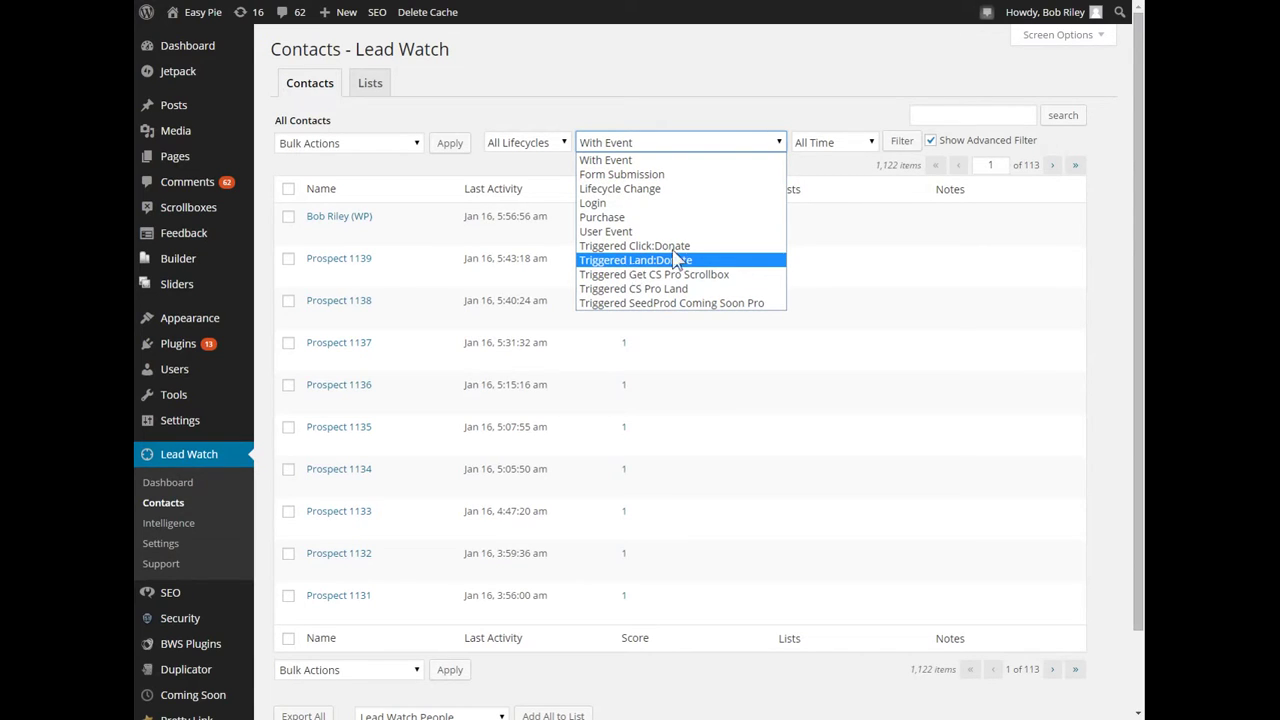
pyautogui.click(723, 109)
pyautogui.click(830, 143)
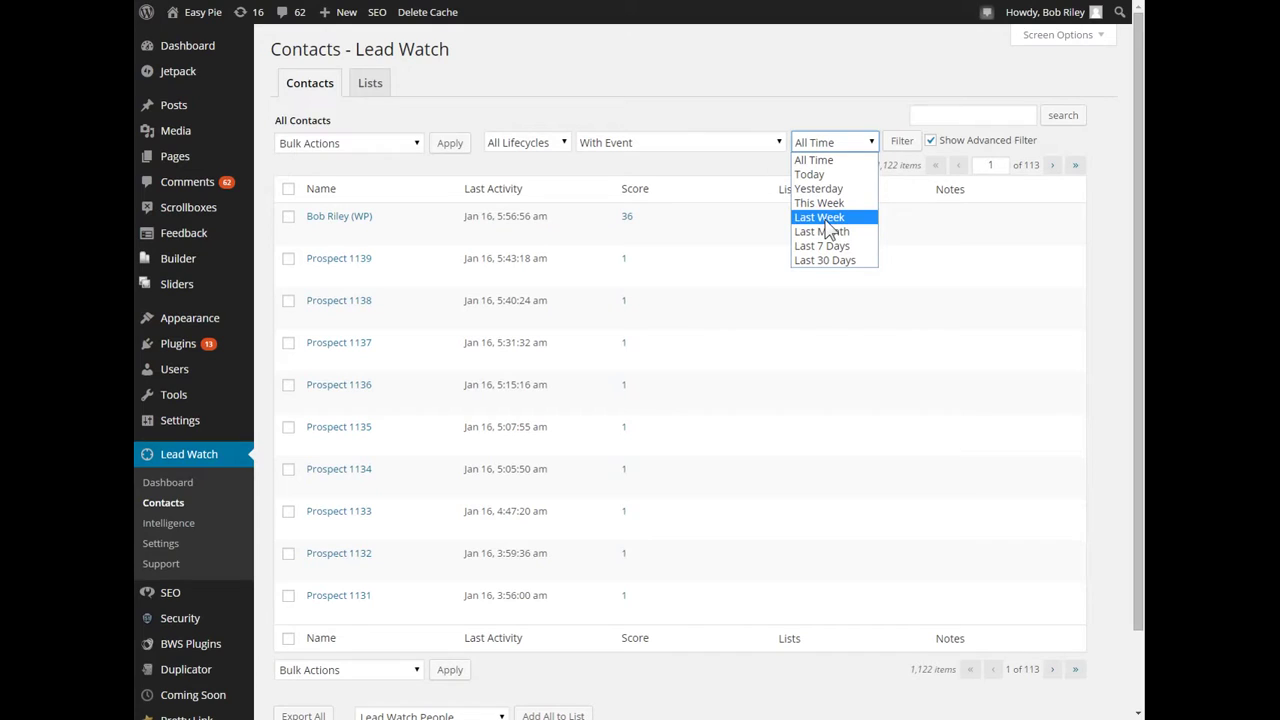
pyautogui.click(630, 112)
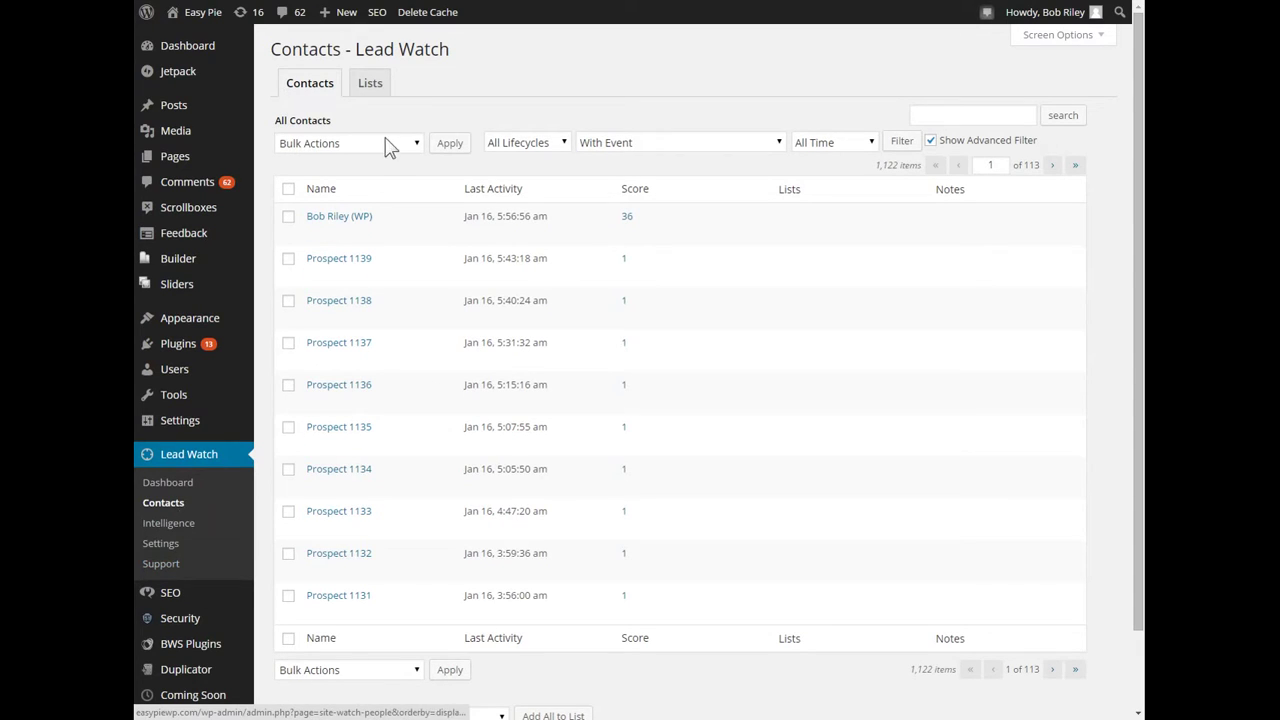
# Look over the Lead Watch contact lists, the Intelligence click triggers and the basic settings
pyautogui.click(389, 88)
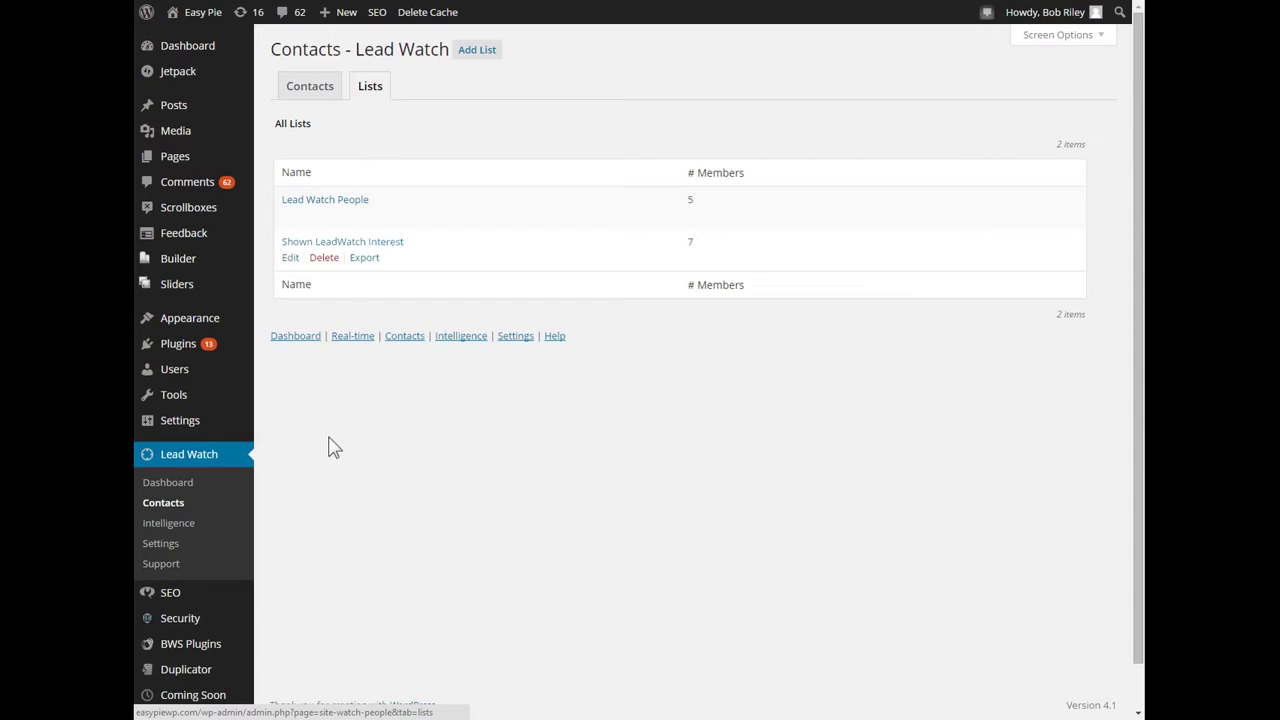
pyautogui.click(168, 524)
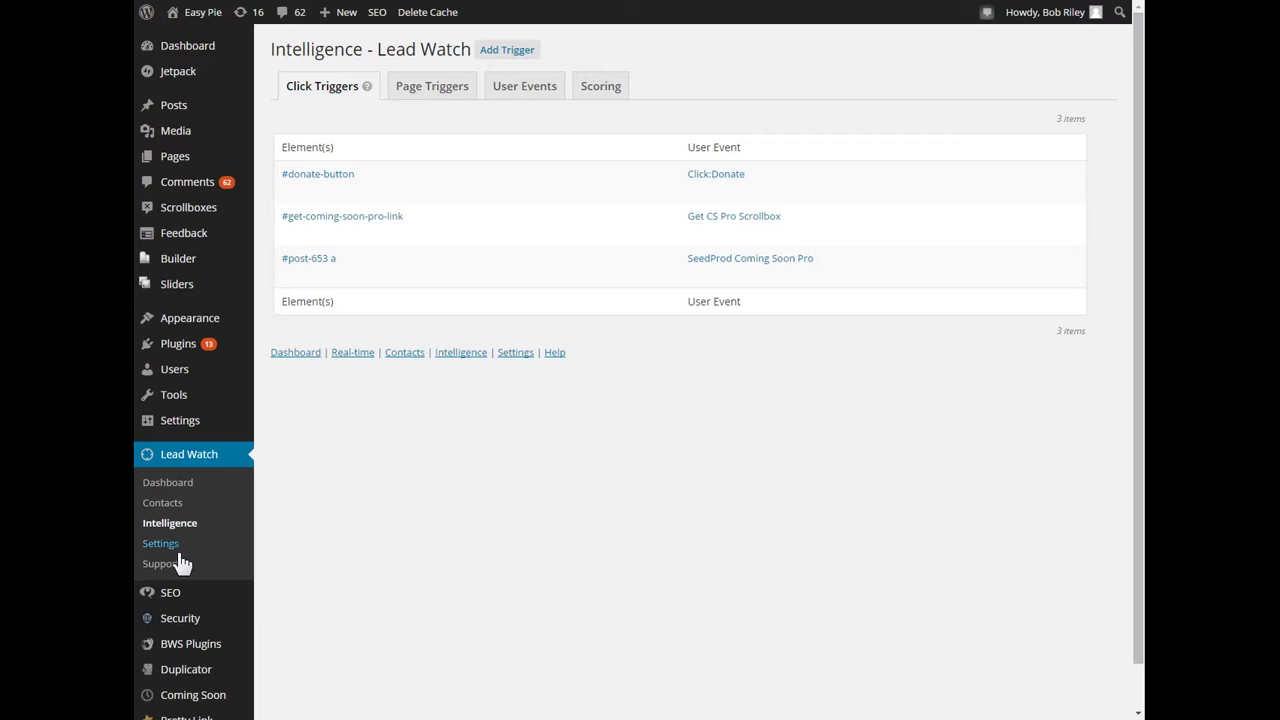
pyautogui.click(176, 549)
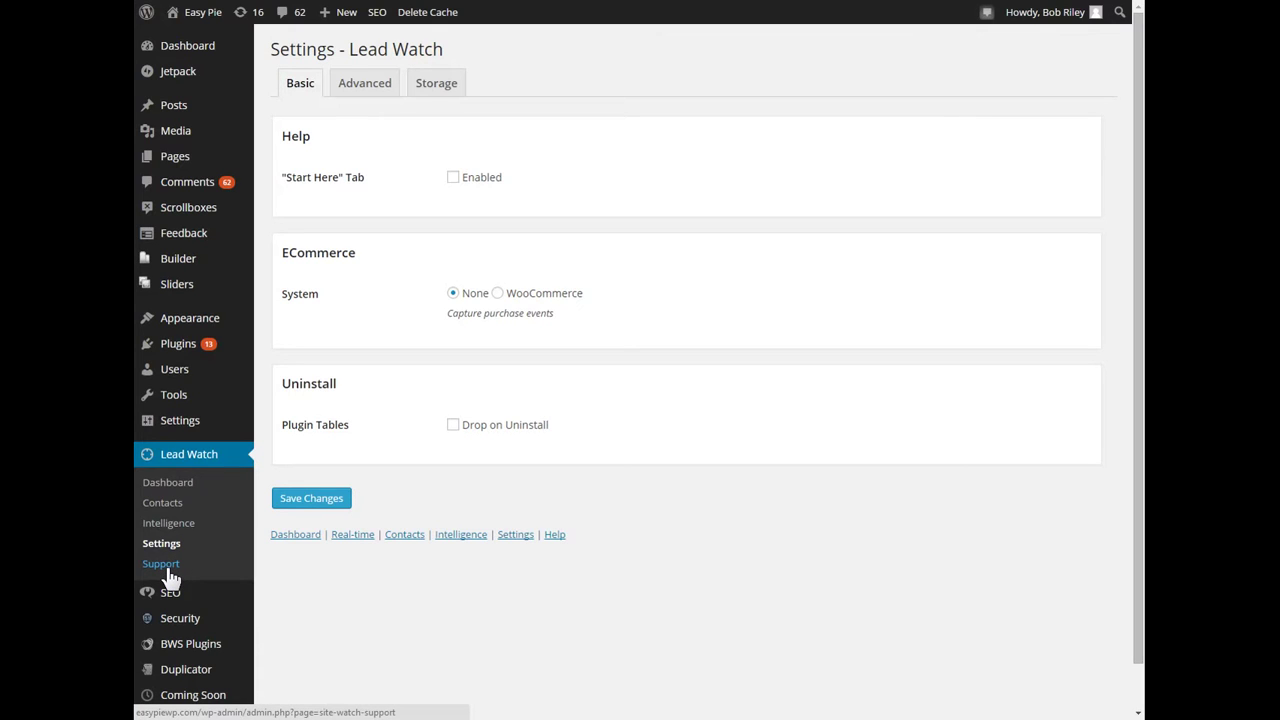
# Open the #get-coming-soon-pro-link click trigger for editing and examine its selector text, with and without the leading #
pyautogui.click(188, 529)
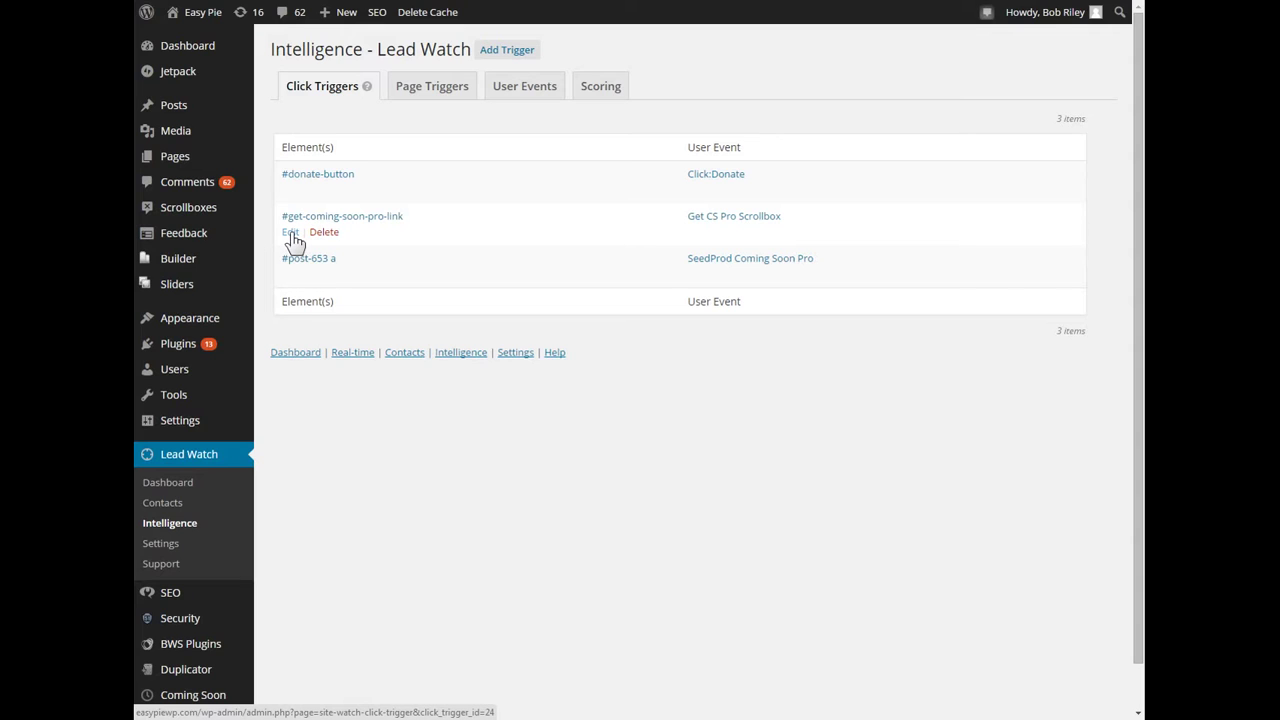
pyautogui.click(291, 232)
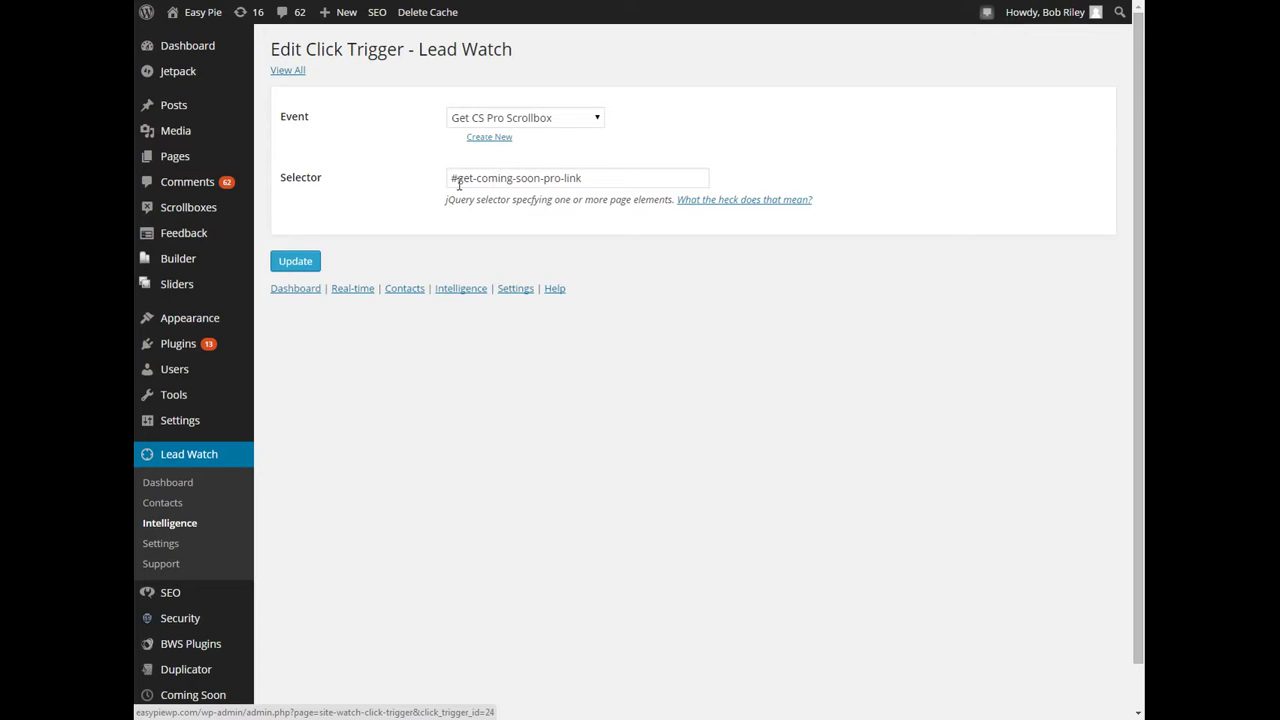
pyautogui.moveTo(587, 177); pyautogui.dragTo(428, 191)
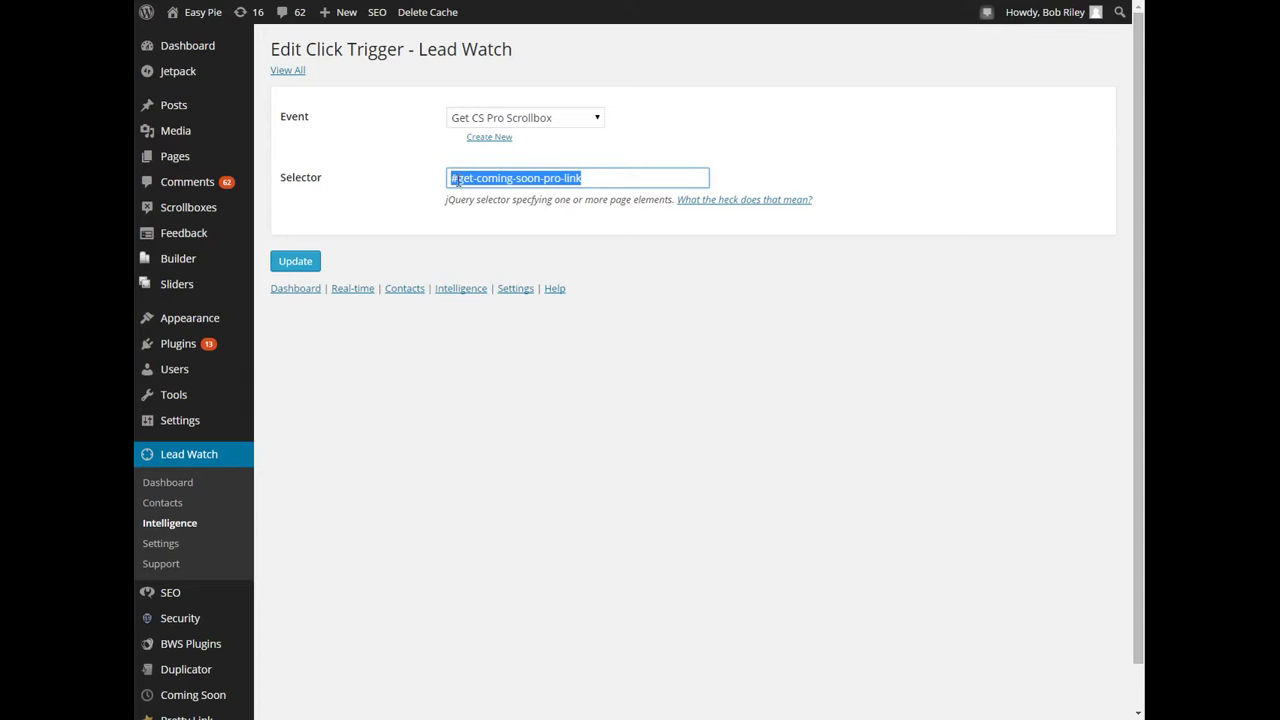
pyautogui.click(628, 178)
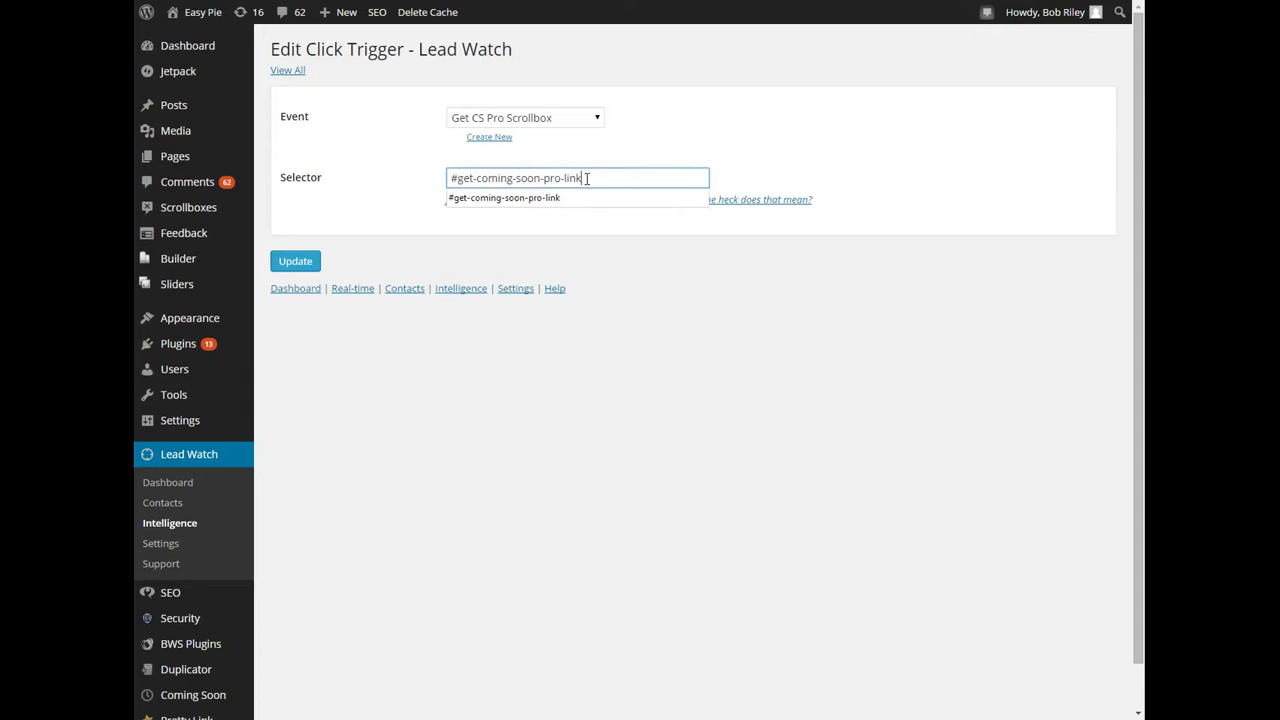
pyautogui.click(368, 189)
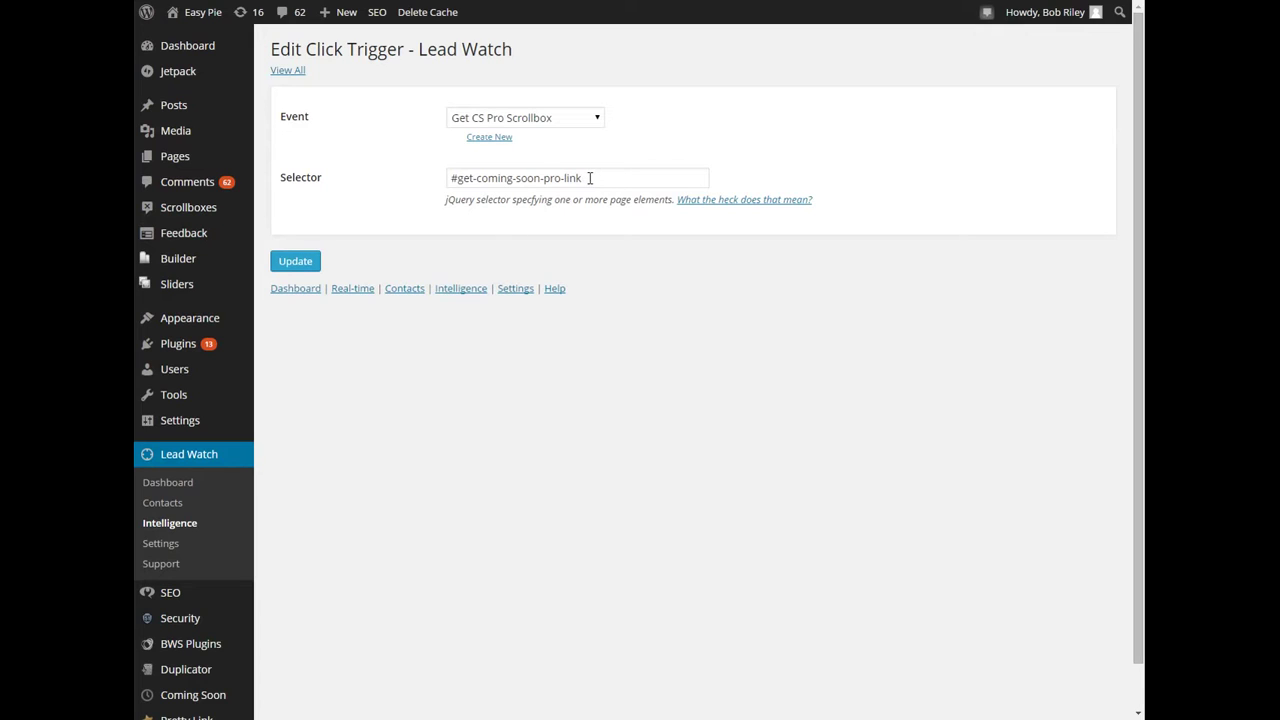
pyautogui.moveTo(590, 178); pyautogui.dragTo(450, 185)
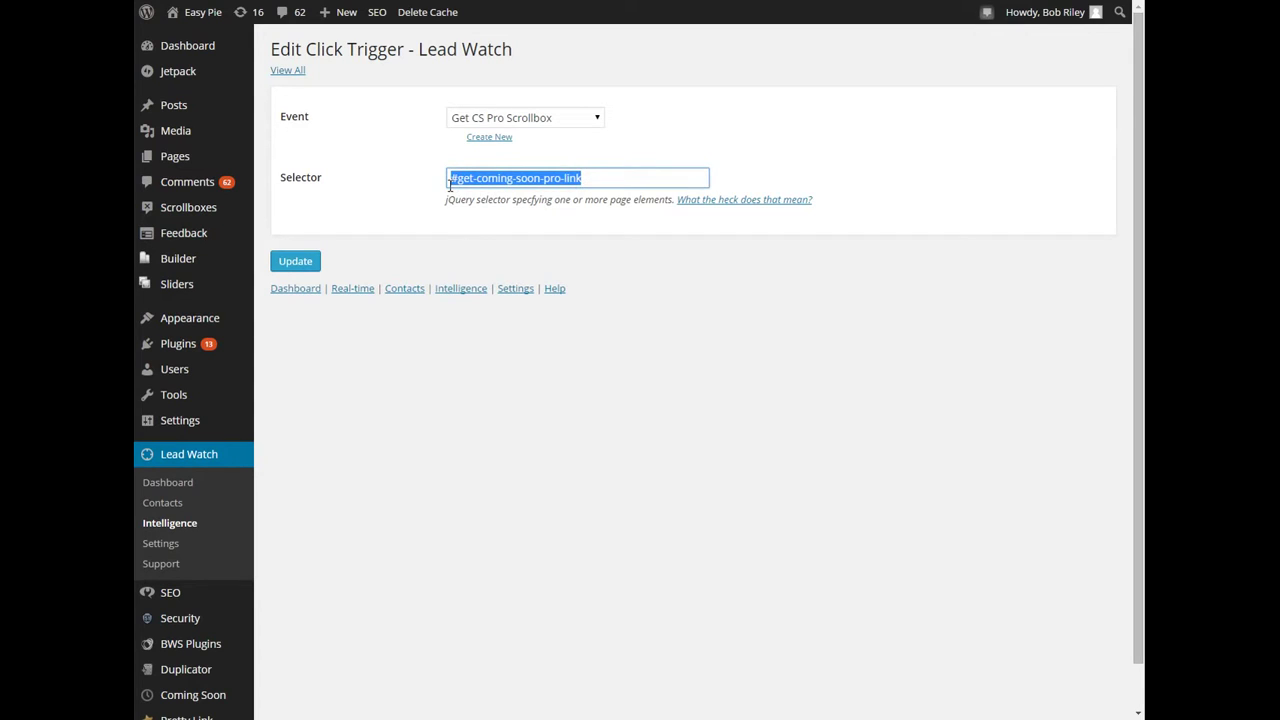
pyautogui.click(460, 180)
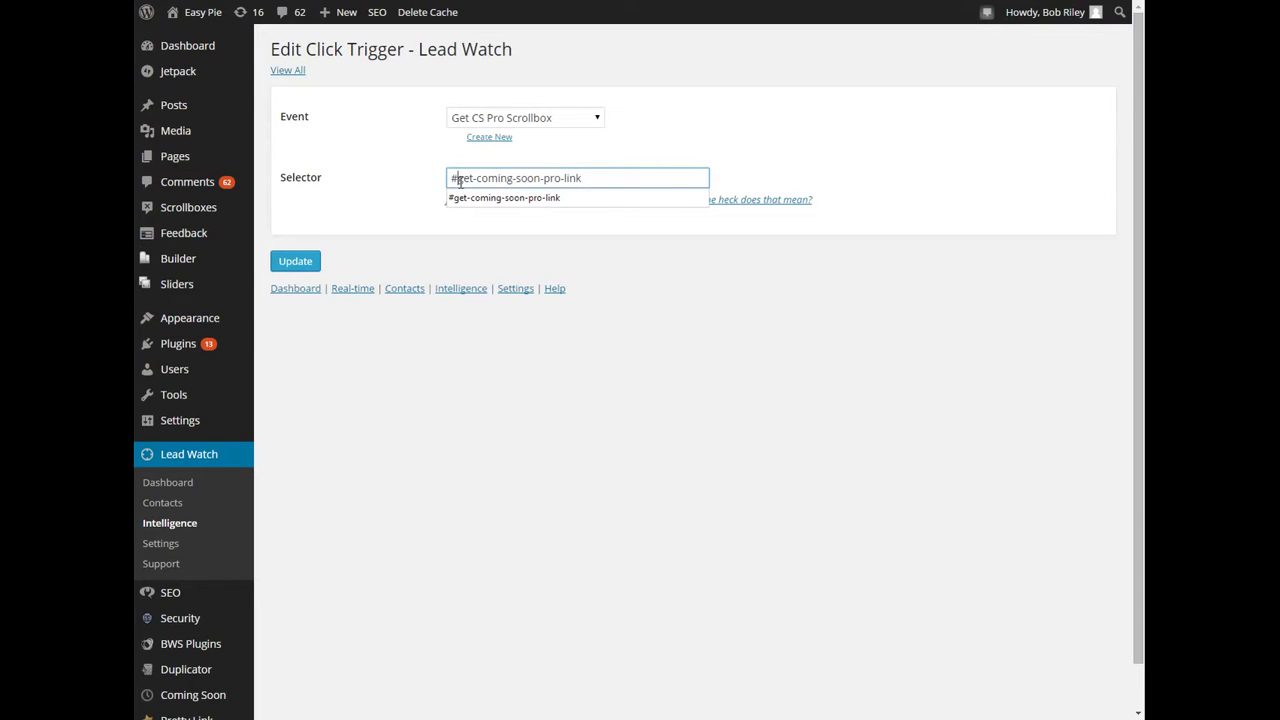
pyautogui.moveTo(600, 177); pyautogui.dragTo(459, 178)
pyautogui.moveTo(456, 178); pyautogui.dragTo(606, 163)
pyautogui.click(640, 145)
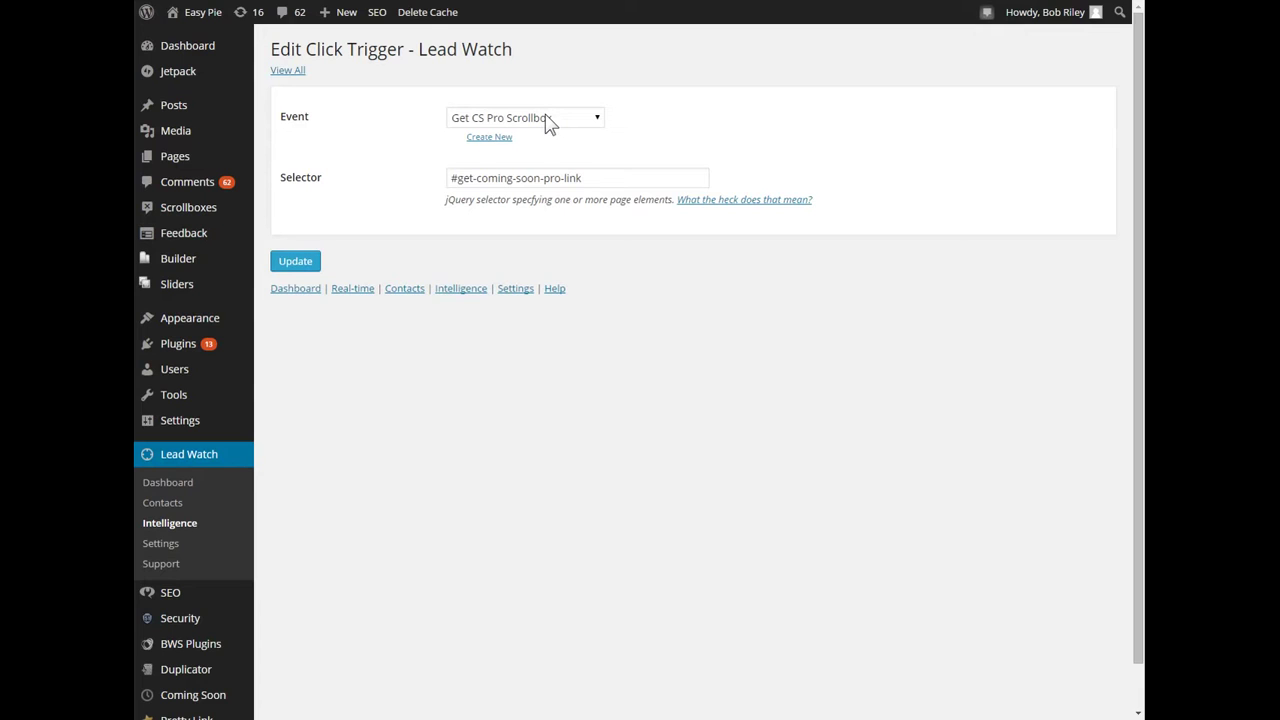
# Open the Lead Watch dashboard separately from the trigger editor and view the user events in its site statistics
pyautogui.rightClick(153, 494)
pyautogui.click(195, 502)
pyautogui.click(372, 90)
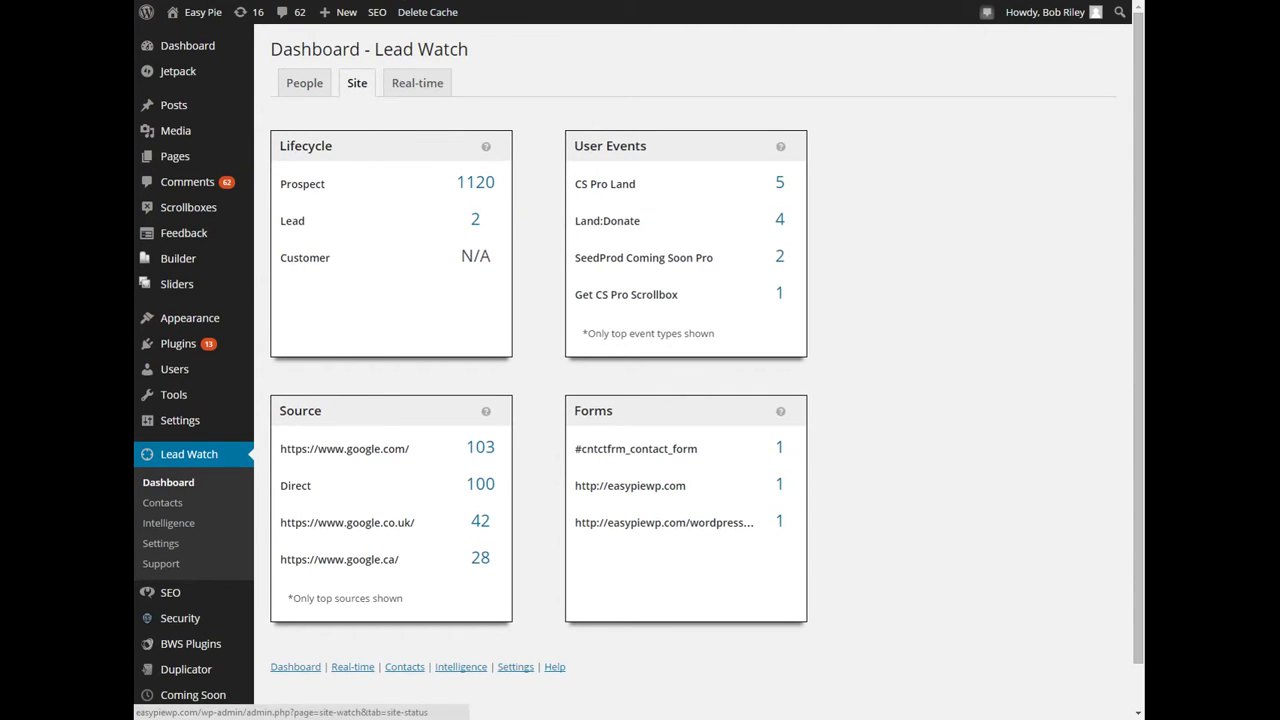
pyautogui.hotkey('ctrl', 'w')
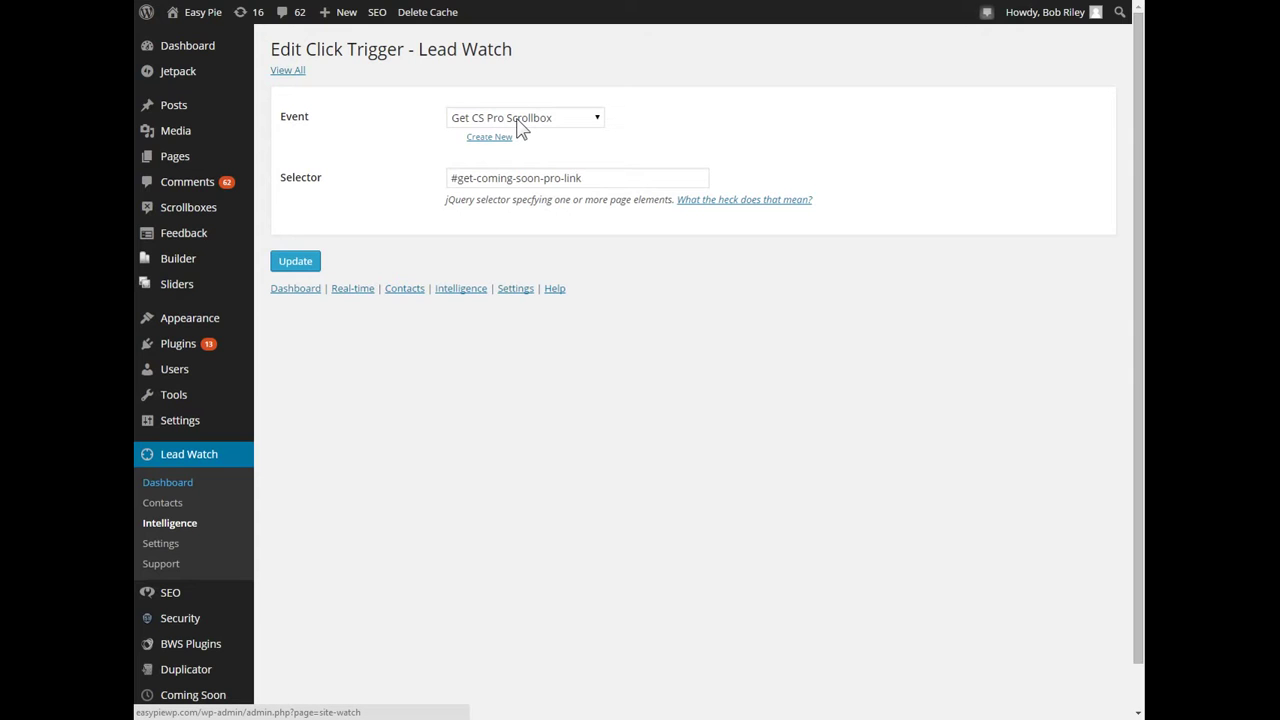
pyautogui.click(490, 0)
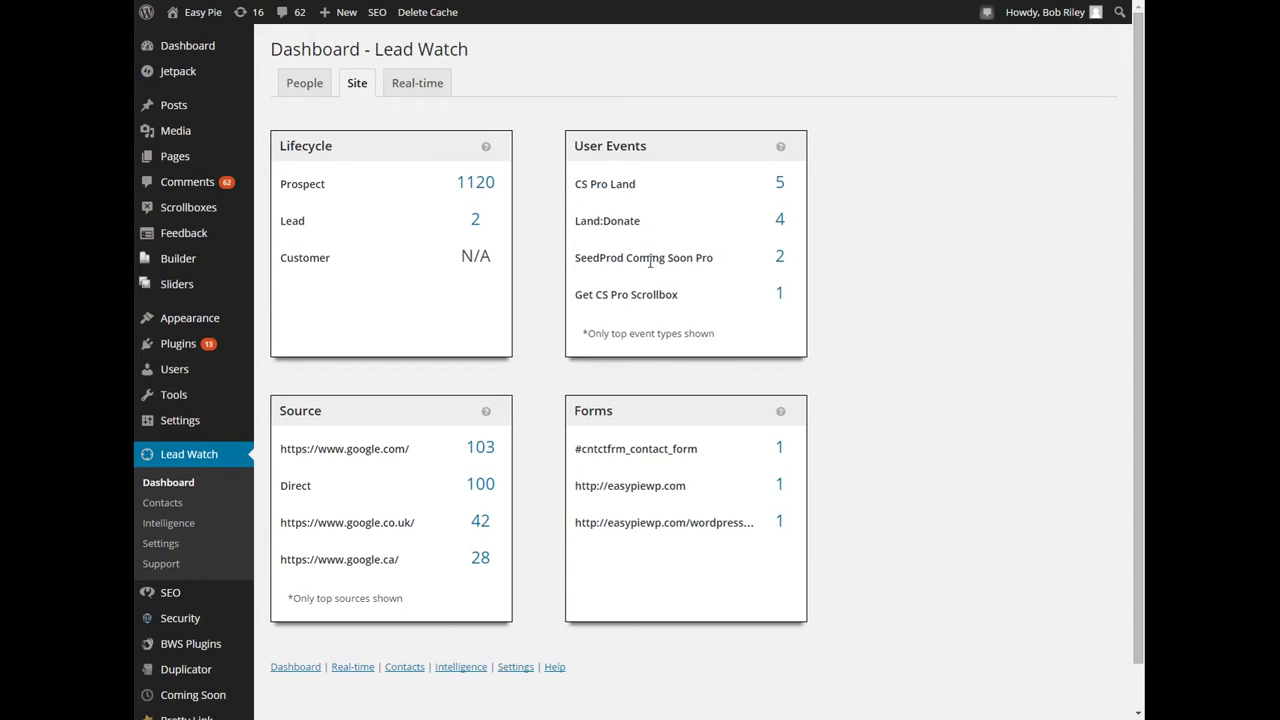
# View the contacts that triggered the Get CS Pro Scrollbox event and look over the click triggers and their user events
pyautogui.click(779, 295)
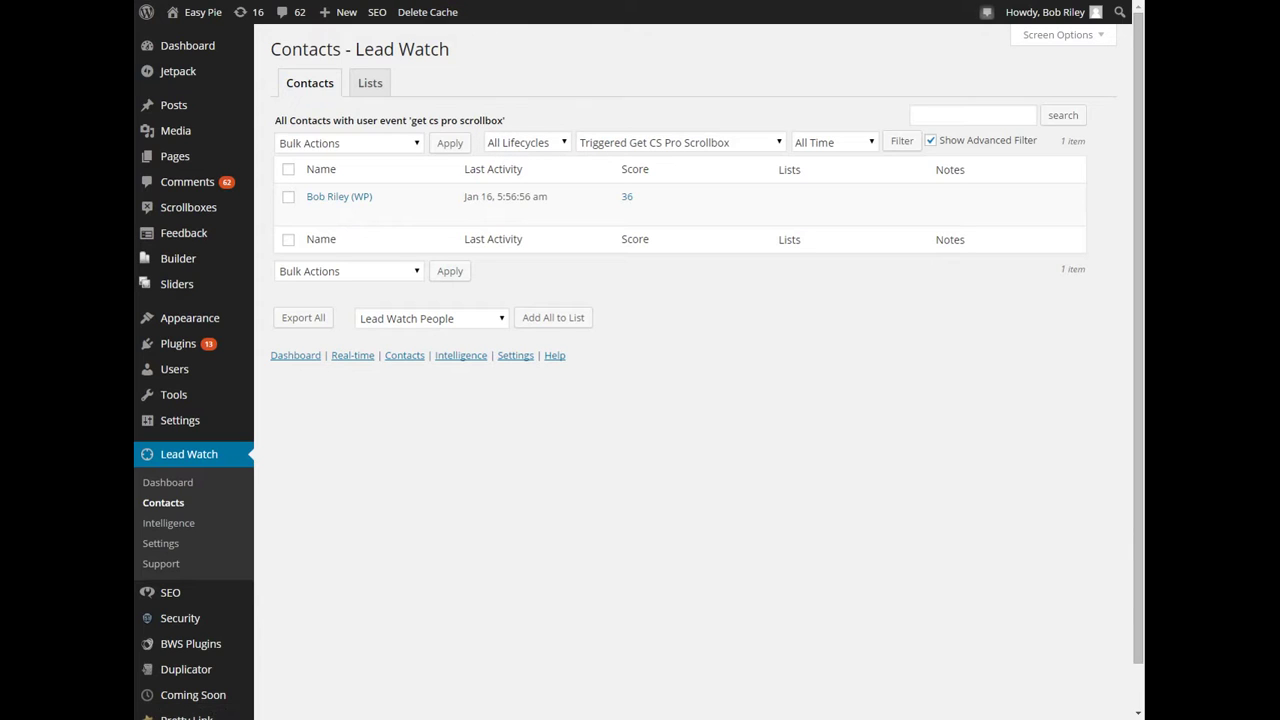
pyautogui.hotkey('alt', 'Left')
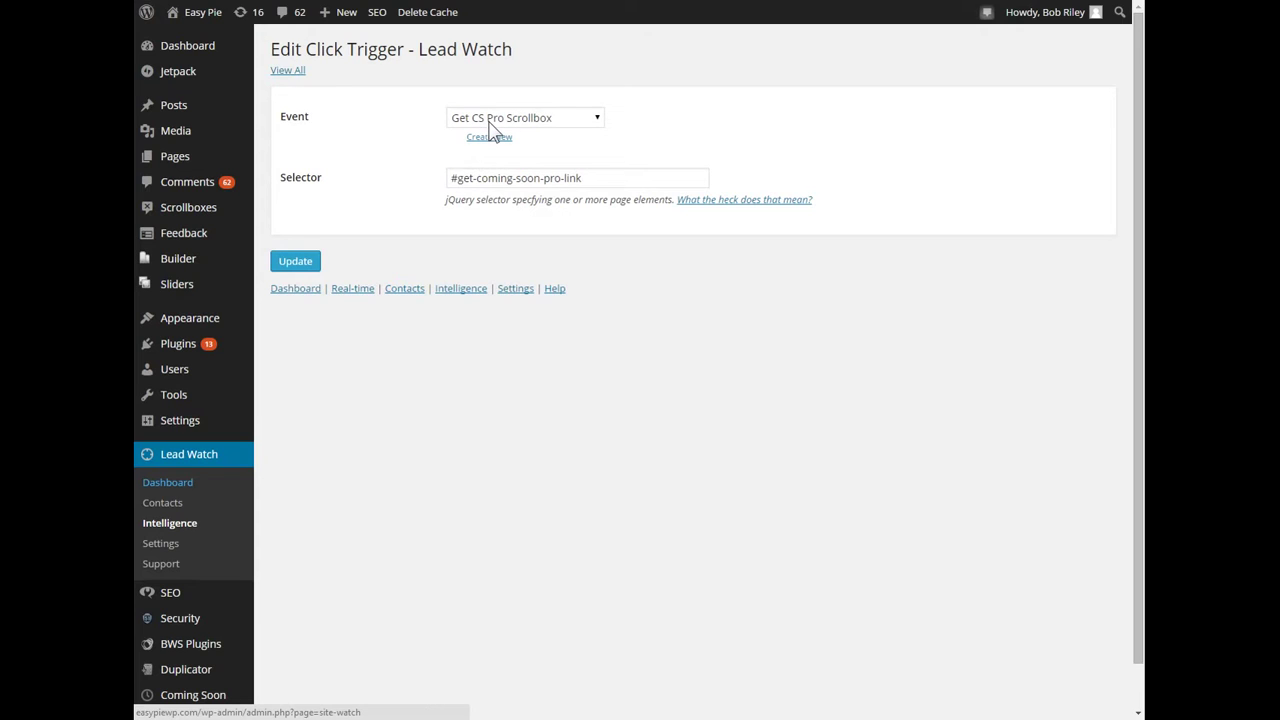
pyautogui.click(283, 72)
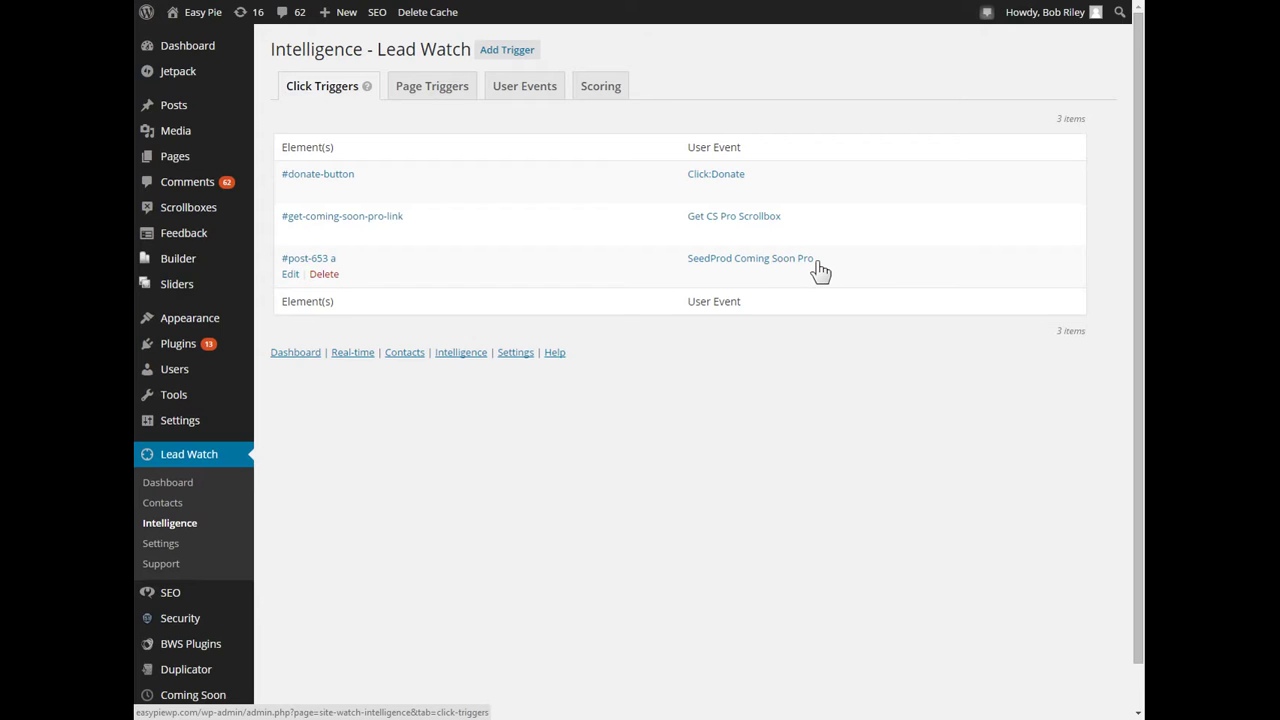
pyautogui.click(734, 216)
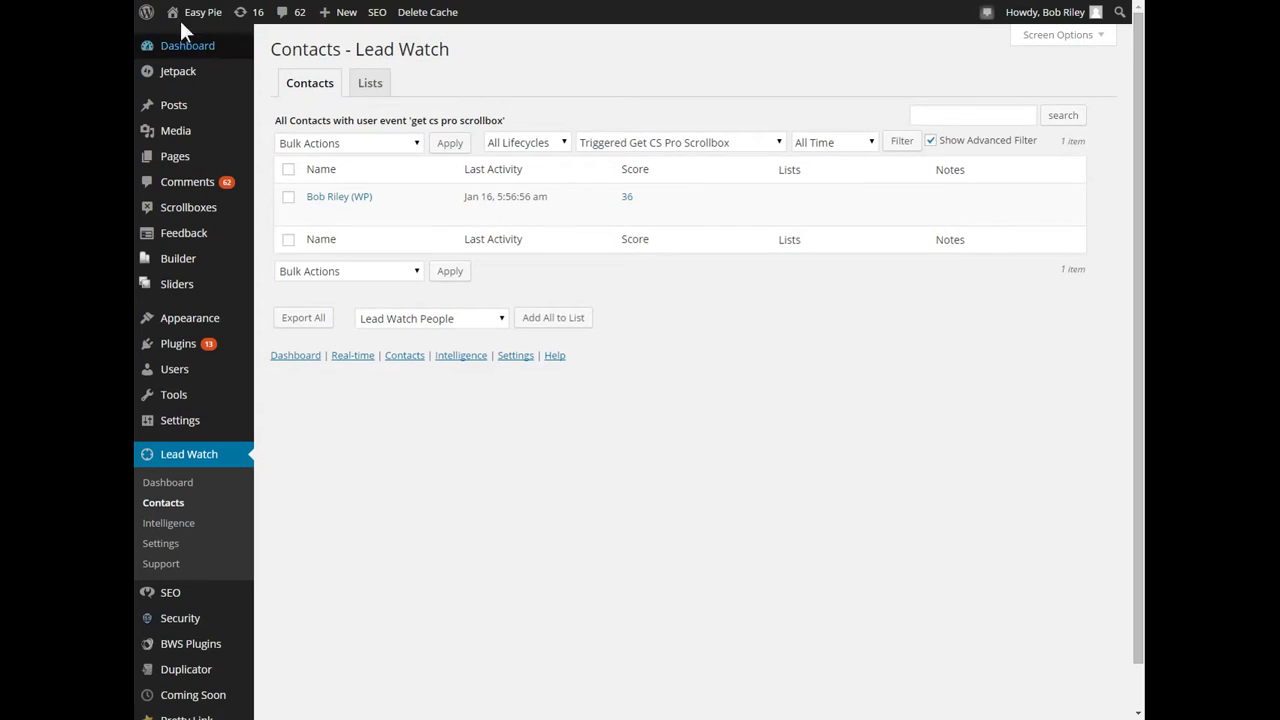
# Visit the site's home page and follow the "Check it out Now!" link in the Coming Soon Pro scroll box
pyautogui.click(200, 42)
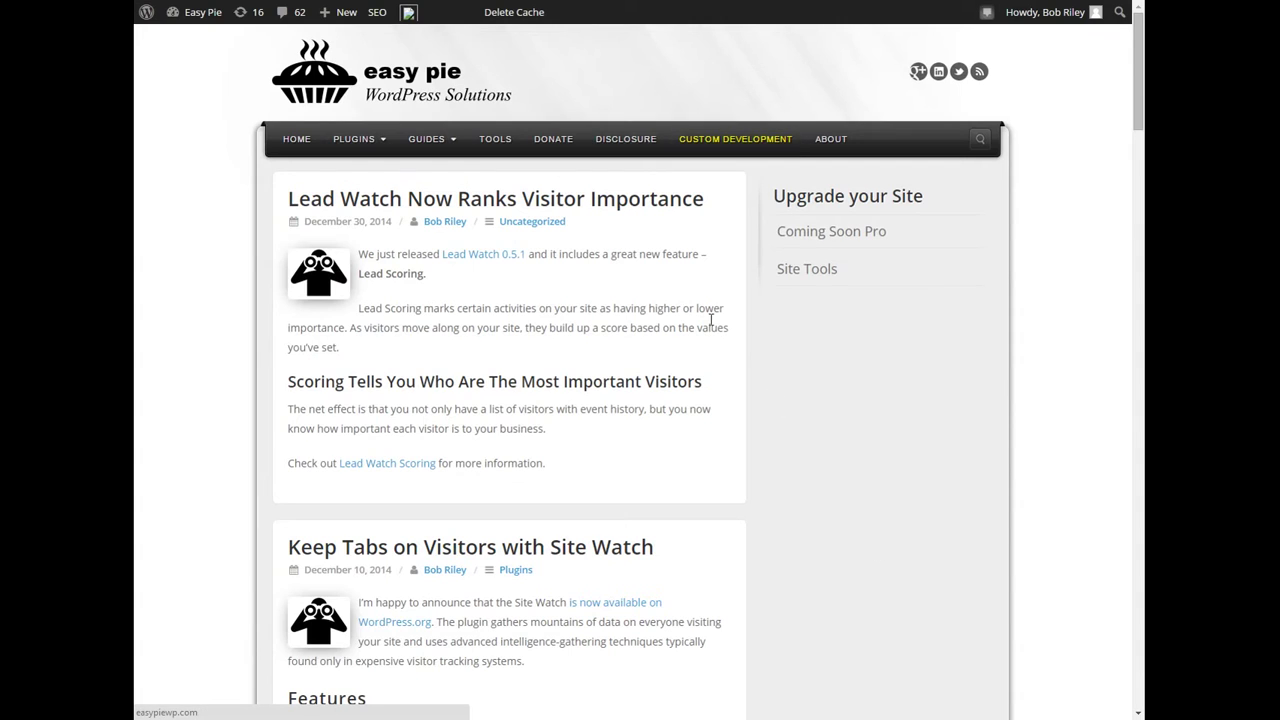
pyautogui.scroll(-20, 817, 386)
pyautogui.scroll(-6, 927, 510)
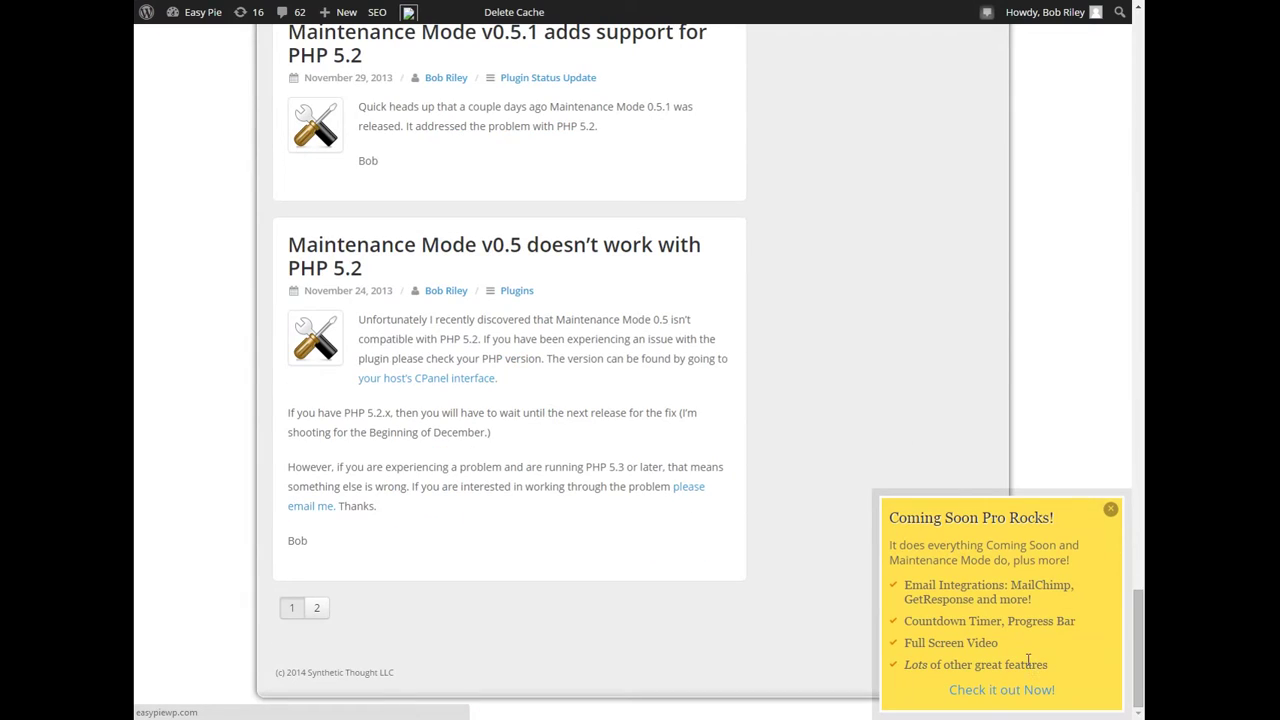
pyautogui.click(1000, 690)
pyautogui.scroll(-2, 245, 382)
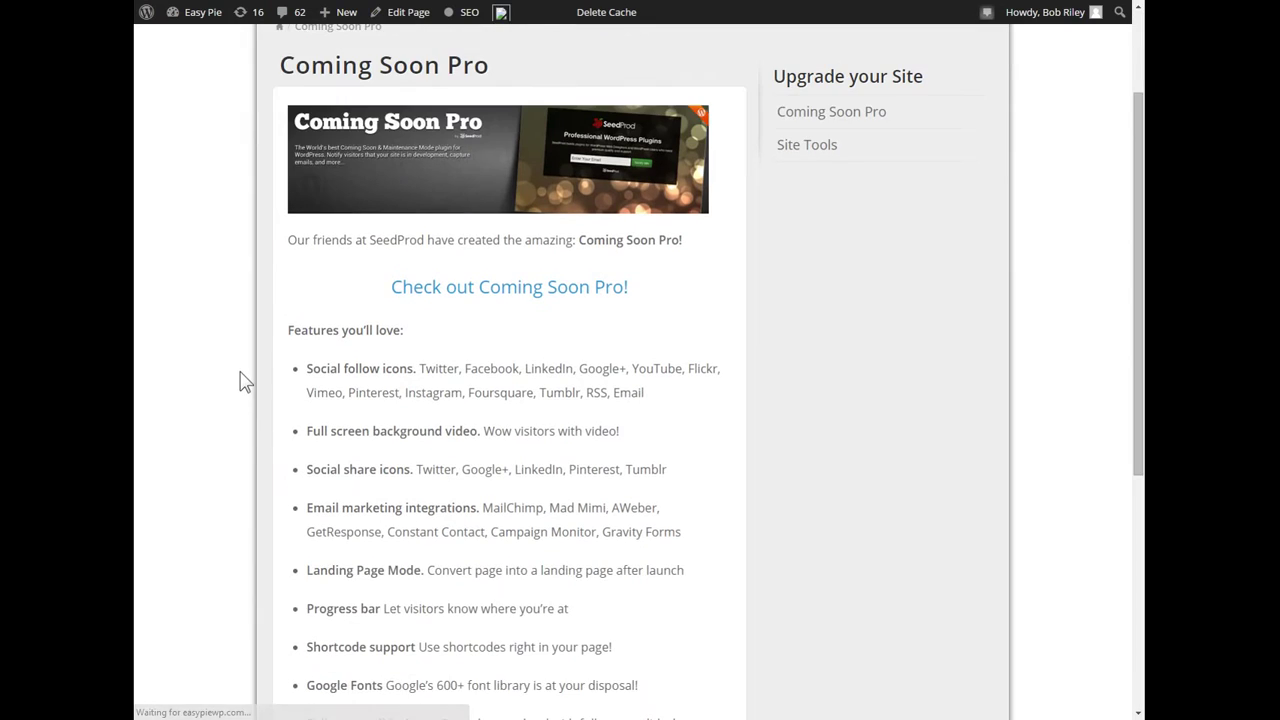
# Examine the "Check out Coming Soon Pro!" link on its page and the #post-653 a click trigger in Lead Watch
pyautogui.click(322, 2)
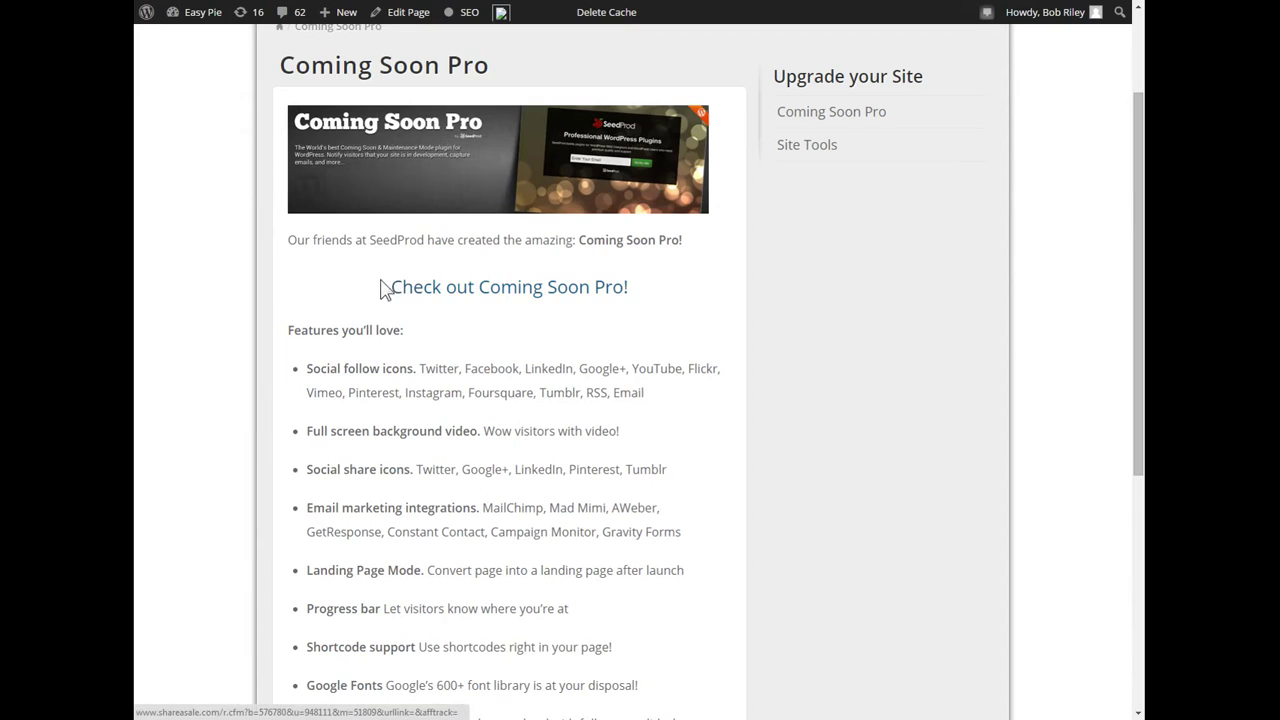
pyautogui.rightClick(360, 284)
pyautogui.click(406, 510)
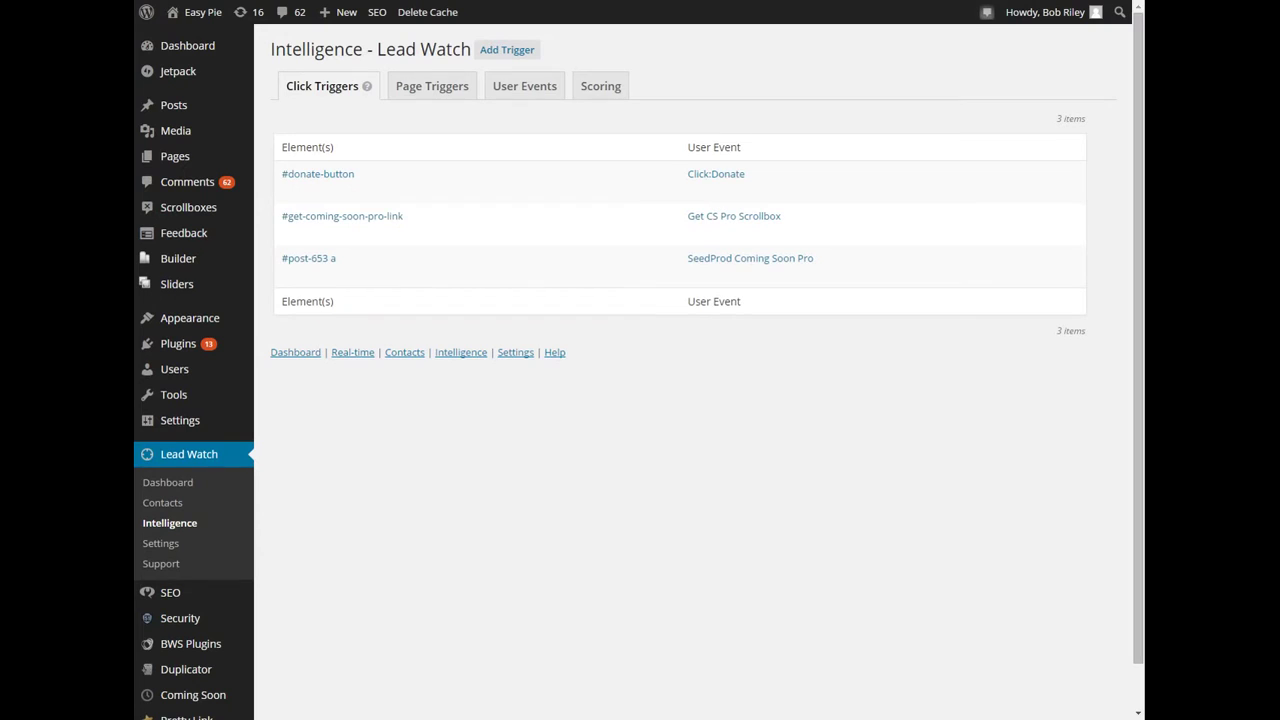
pyautogui.moveTo(400, 271)
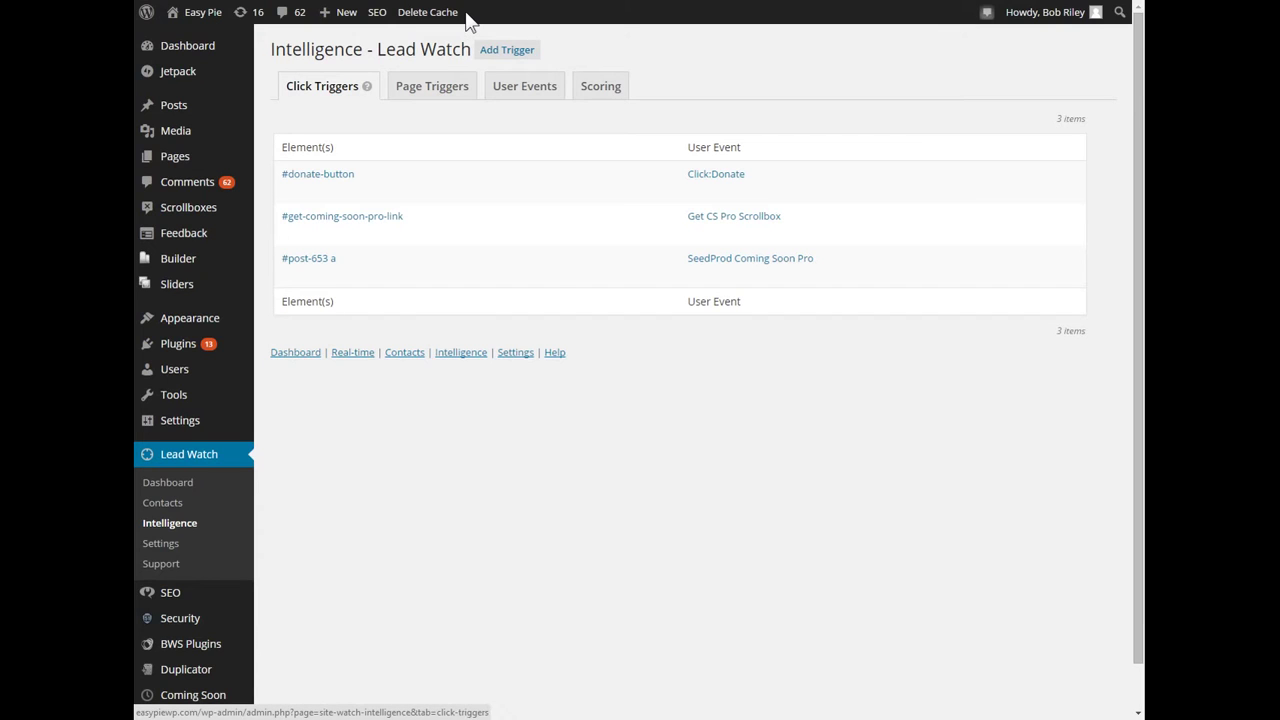
pyautogui.moveTo(552, 268)
# Open the event history behind the WordPress user's score in the Lead Watch contacts
pyautogui.click(175, 509)
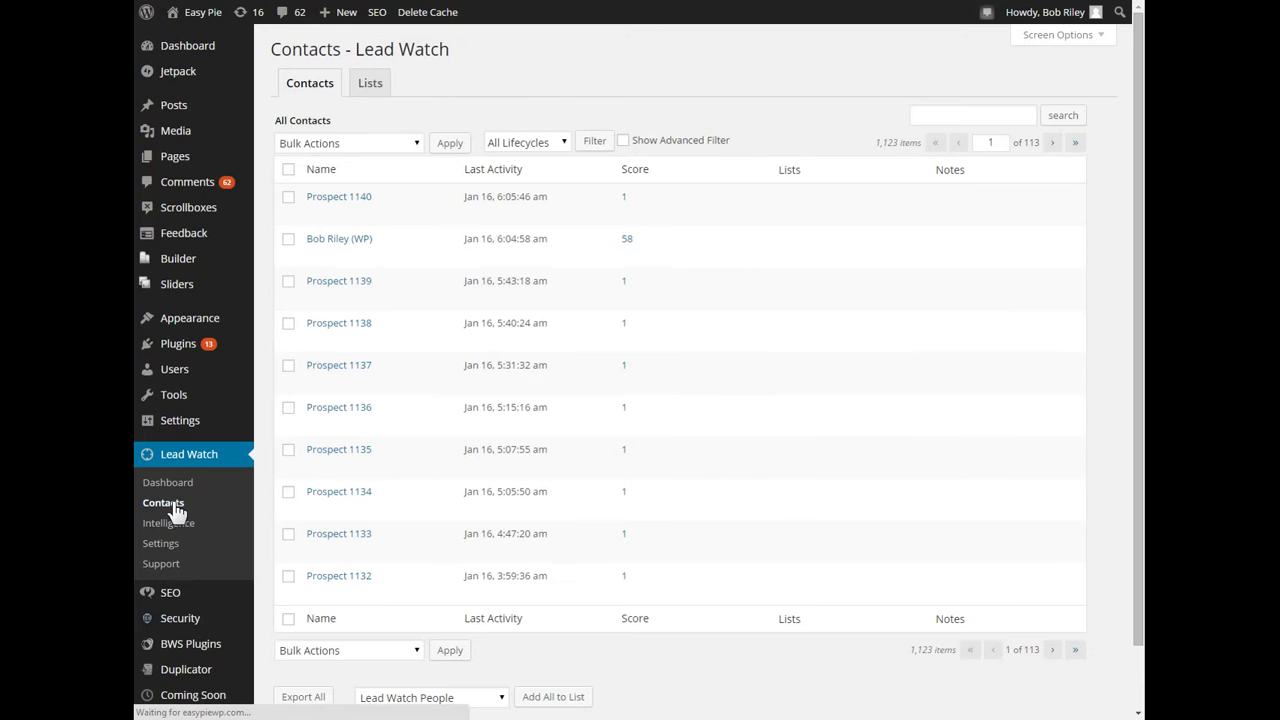
pyautogui.click(628, 241)
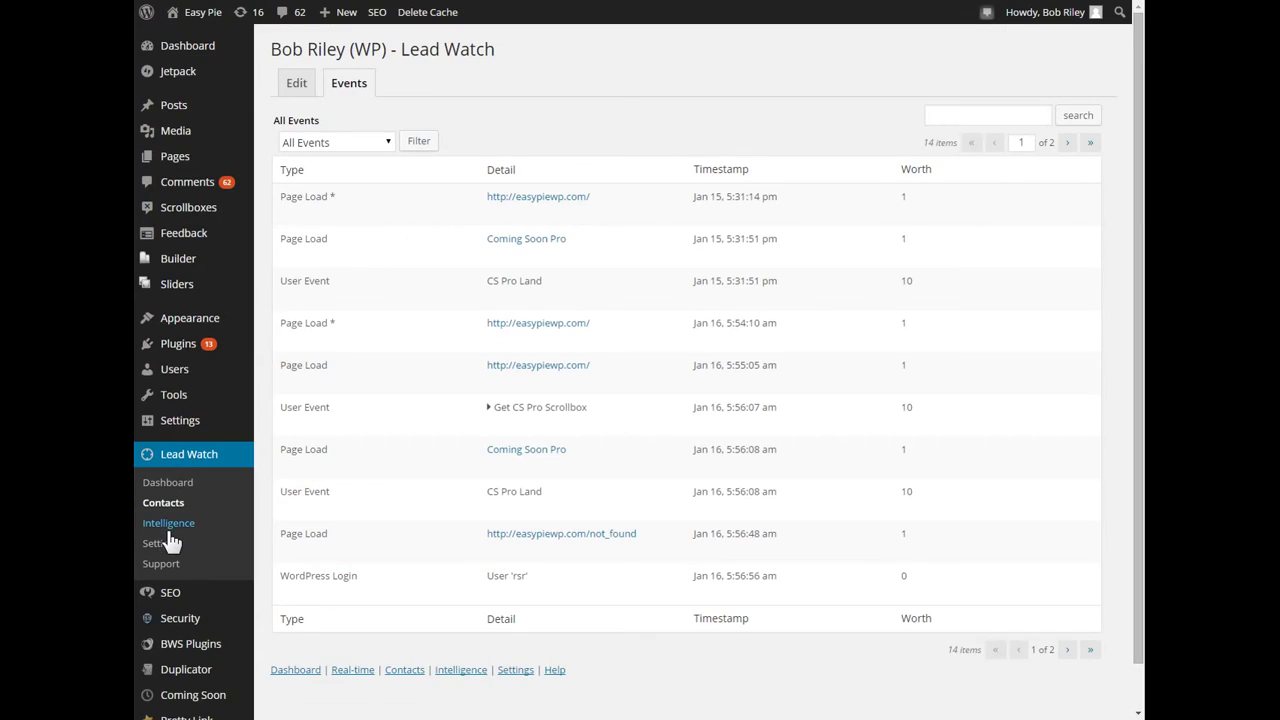
# Look over the Intelligence click triggers and the page triggers for the Donate and Coming Soon Pro pages
pyautogui.click(168, 528)
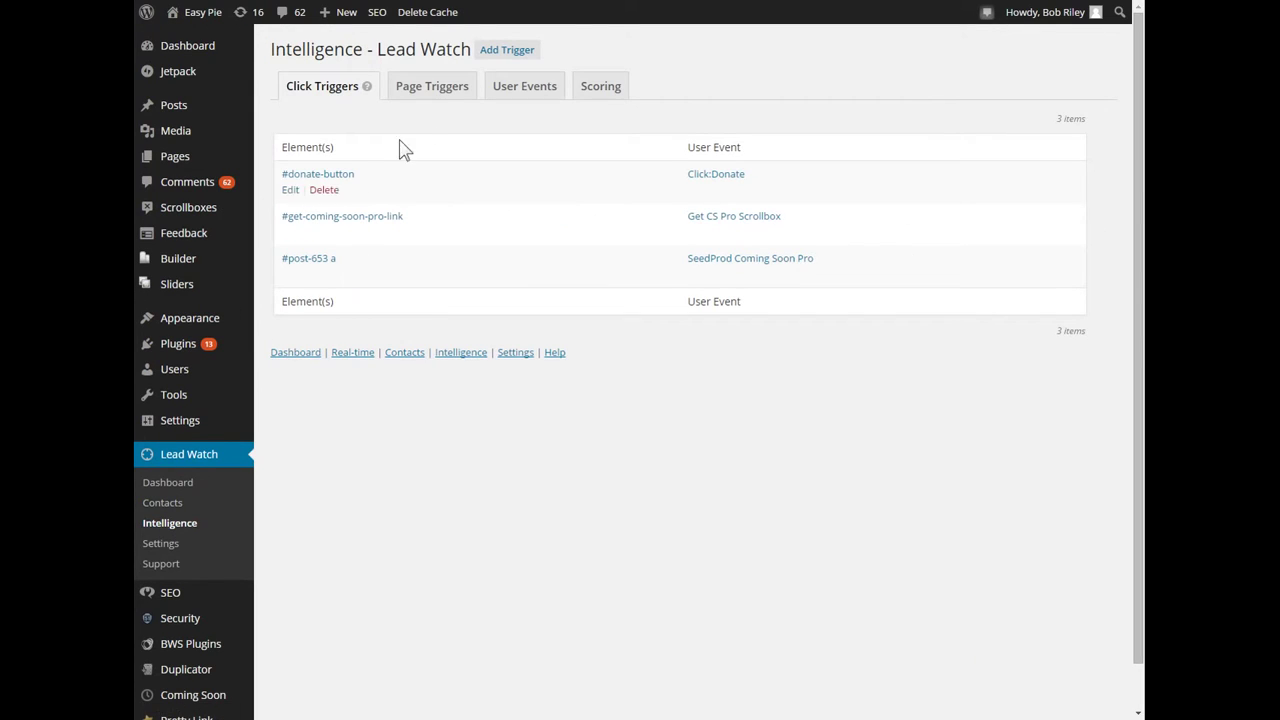
pyautogui.click(436, 94)
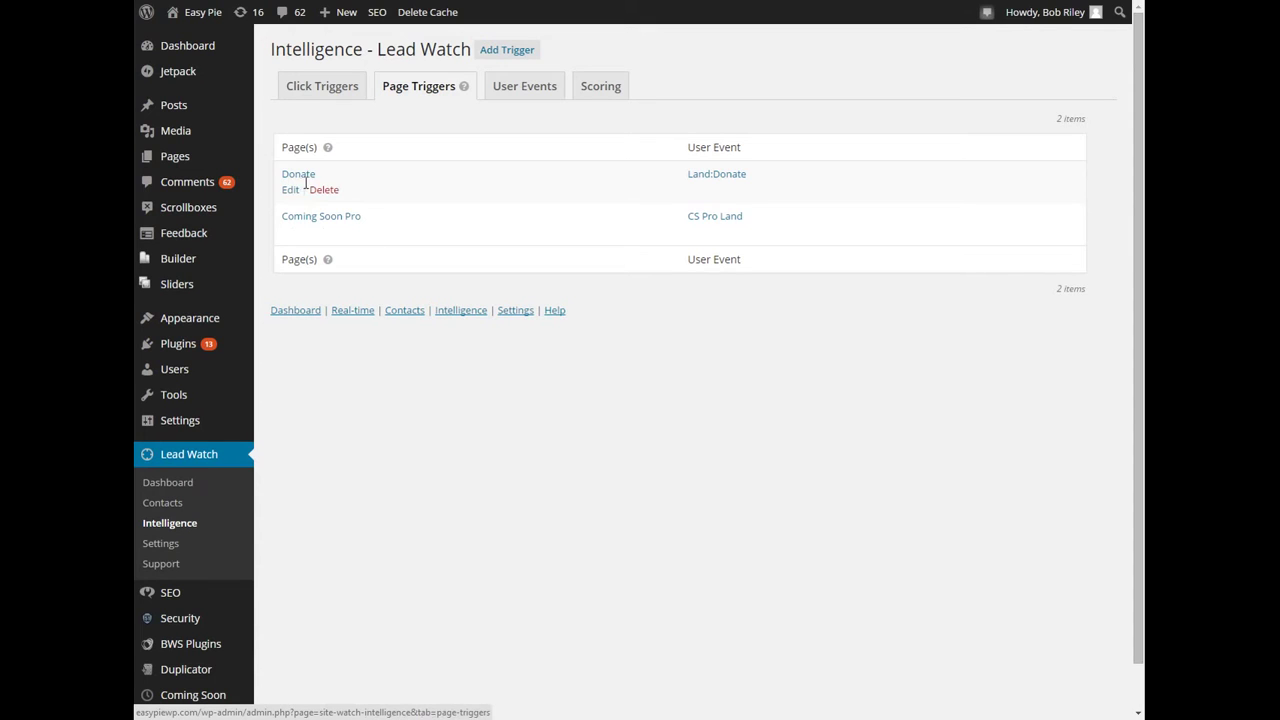
pyautogui.moveTo(294, 245)
# Start a new page trigger, check the existing user events, and open the form for creating a new user event
pyautogui.click(507, 54)
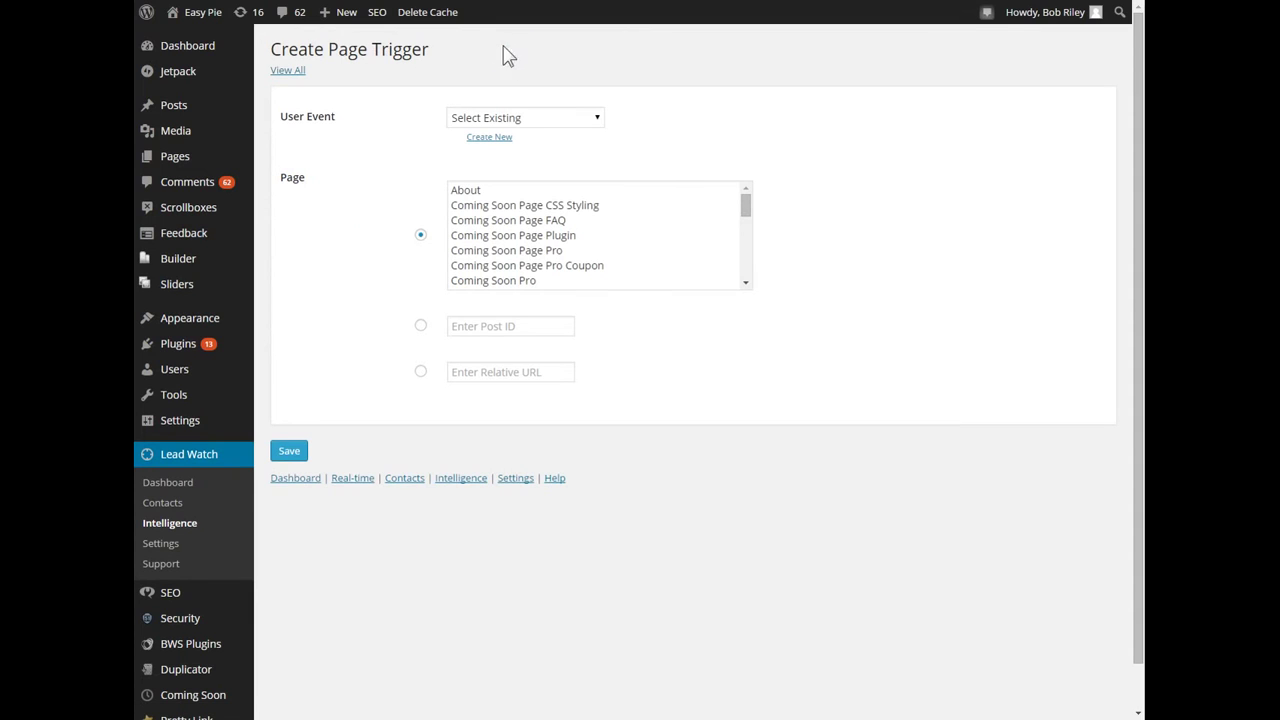
pyautogui.click(463, 120)
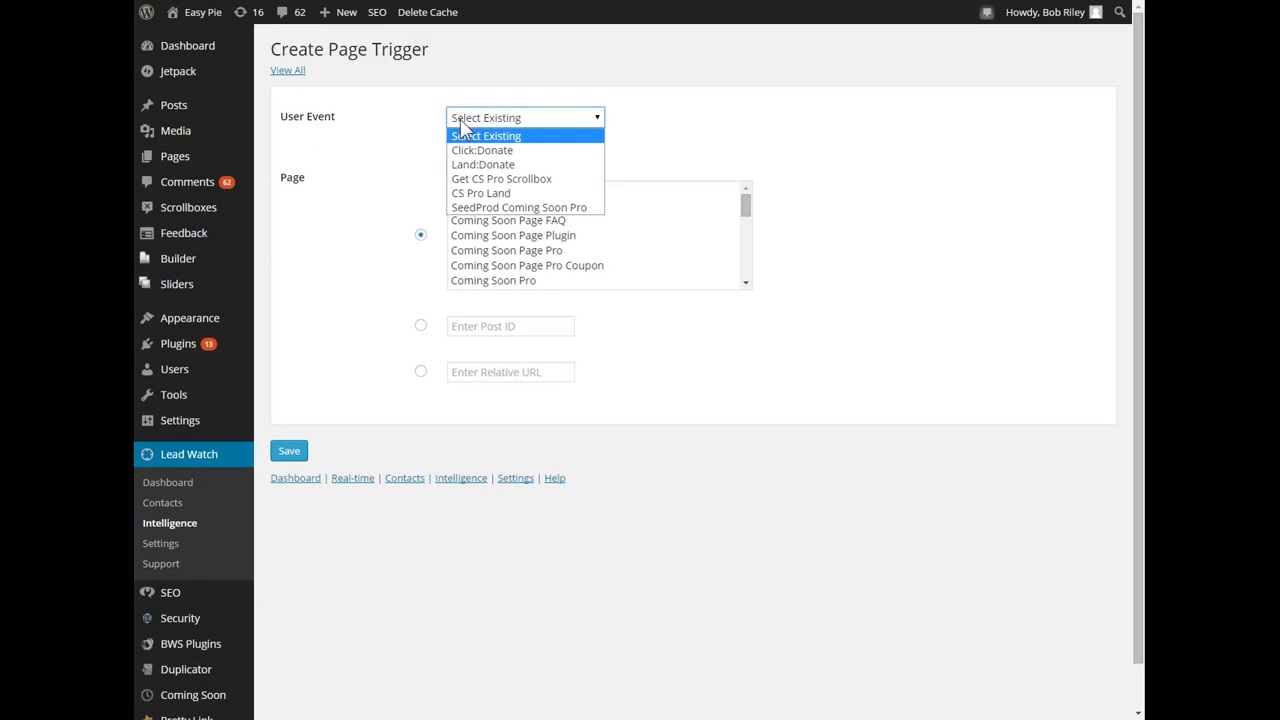
pyautogui.click(430, 128)
pyautogui.click(497, 142)
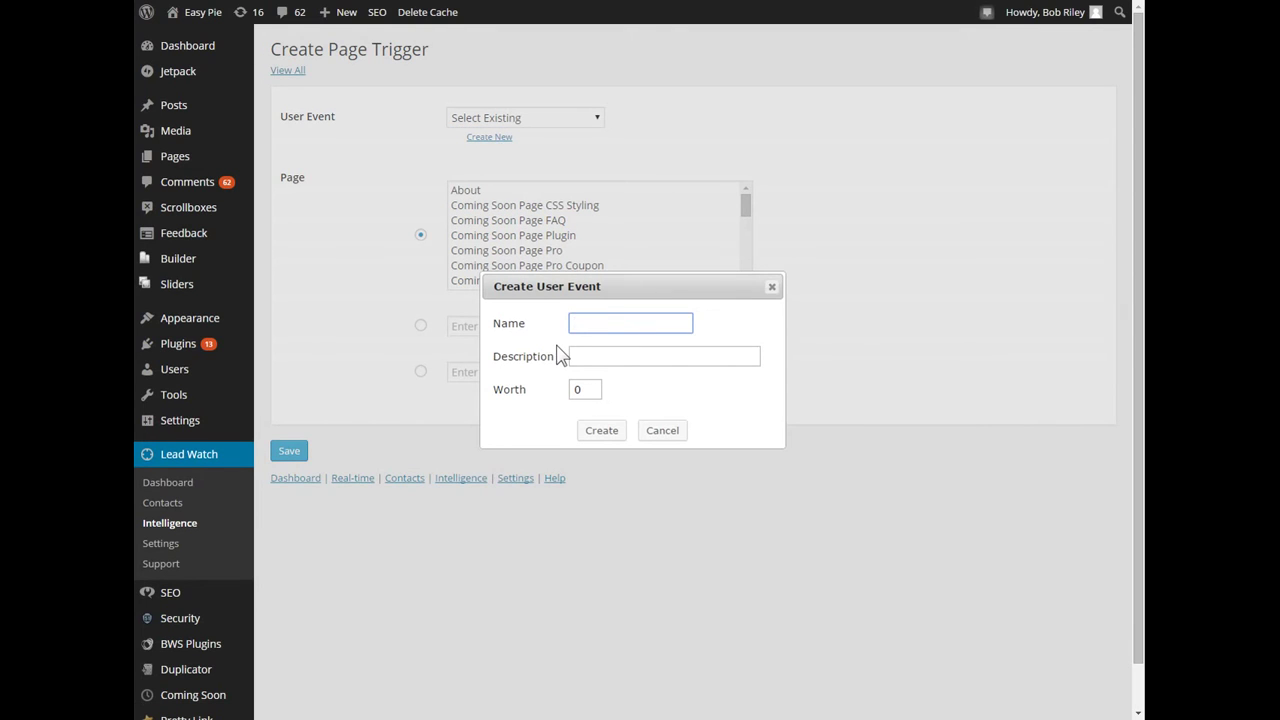
pyautogui.write("Bob's Event")
pyautogui.moveTo(662, 323); pyautogui.dragTo(578, 347)
pyautogui.press('BackSpace')
# Create the user event "Coming Soon Page Pro Related" with a worth of 20 and no description
pyautogui.write('Coming Soo')
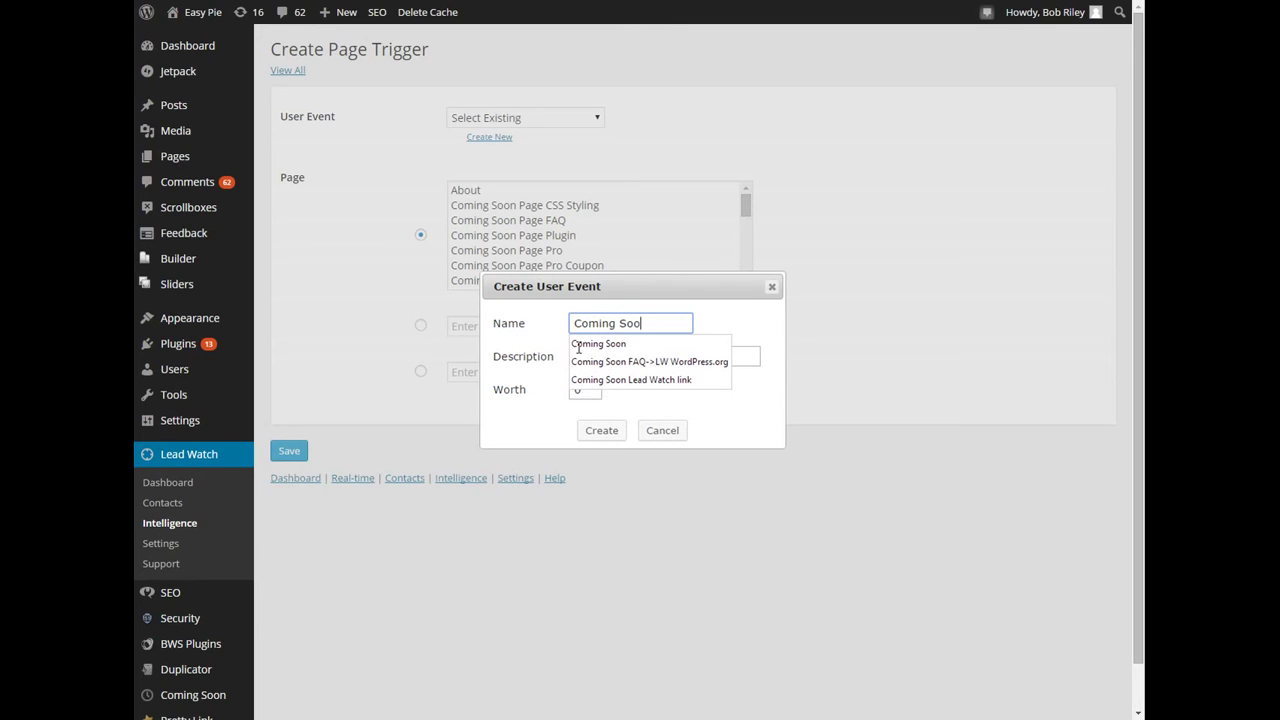
pyautogui.write('n Page ')
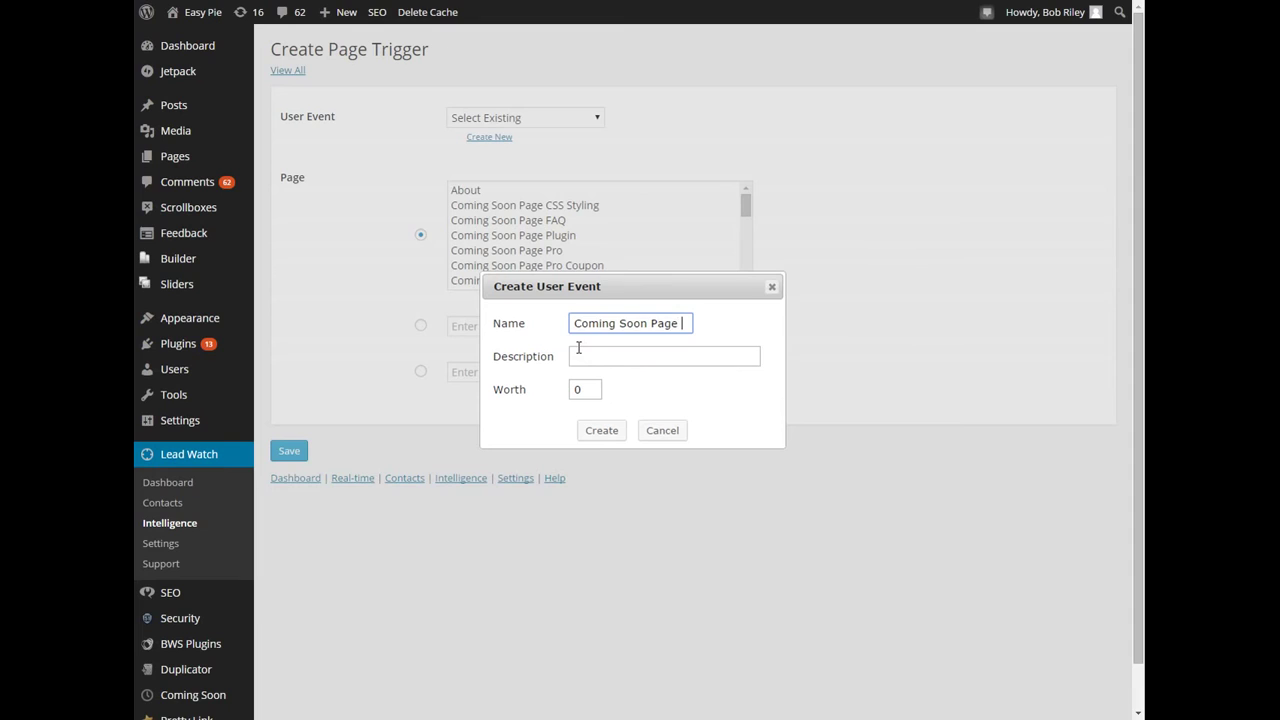
pyautogui.write('Pro Related')
pyautogui.click(584, 355)
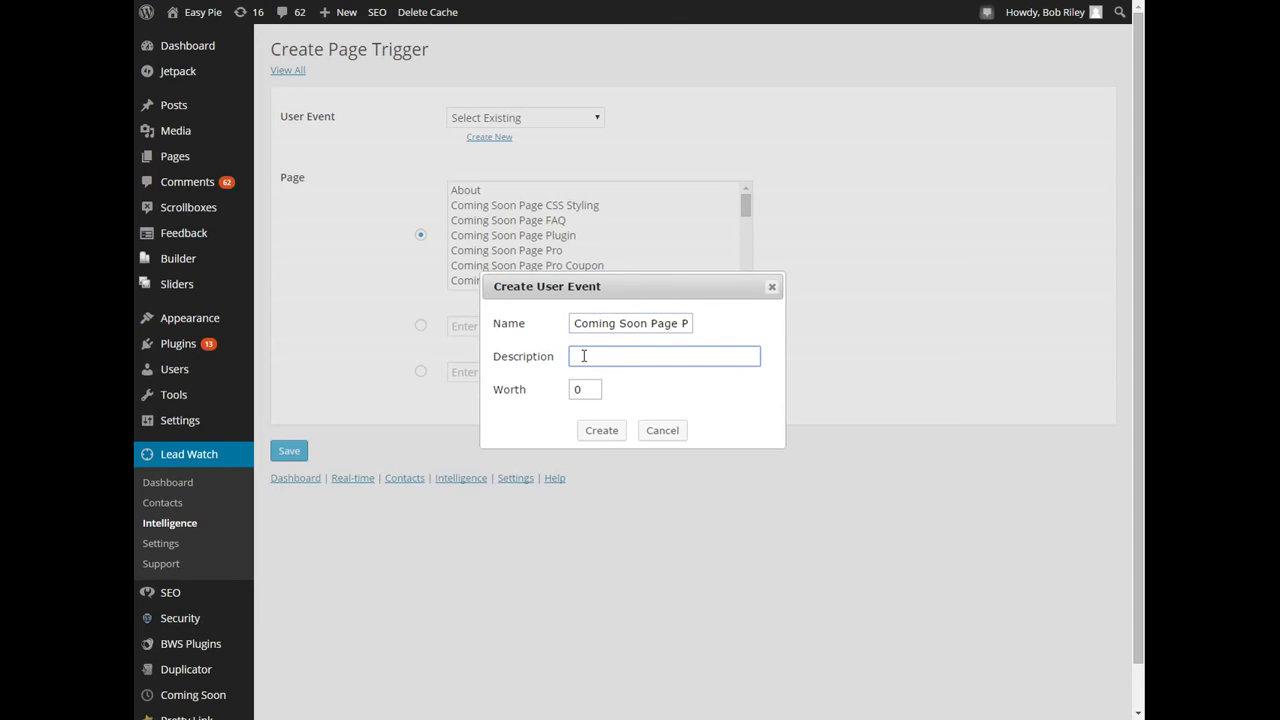
pyautogui.click(587, 388)
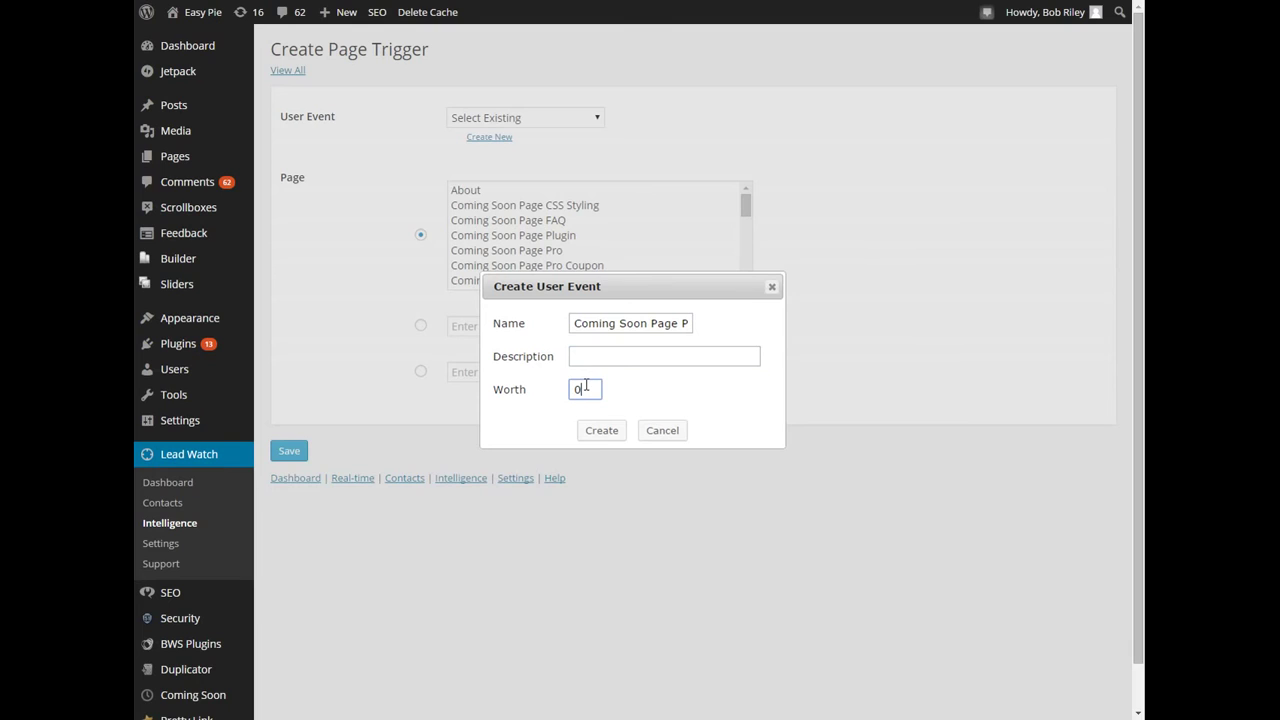
pyautogui.moveTo(586, 388); pyautogui.dragTo(571, 390)
pyautogui.write('200')
pyautogui.press('BackSpace')
pyautogui.click(600, 357)
pyautogui.click(603, 433)
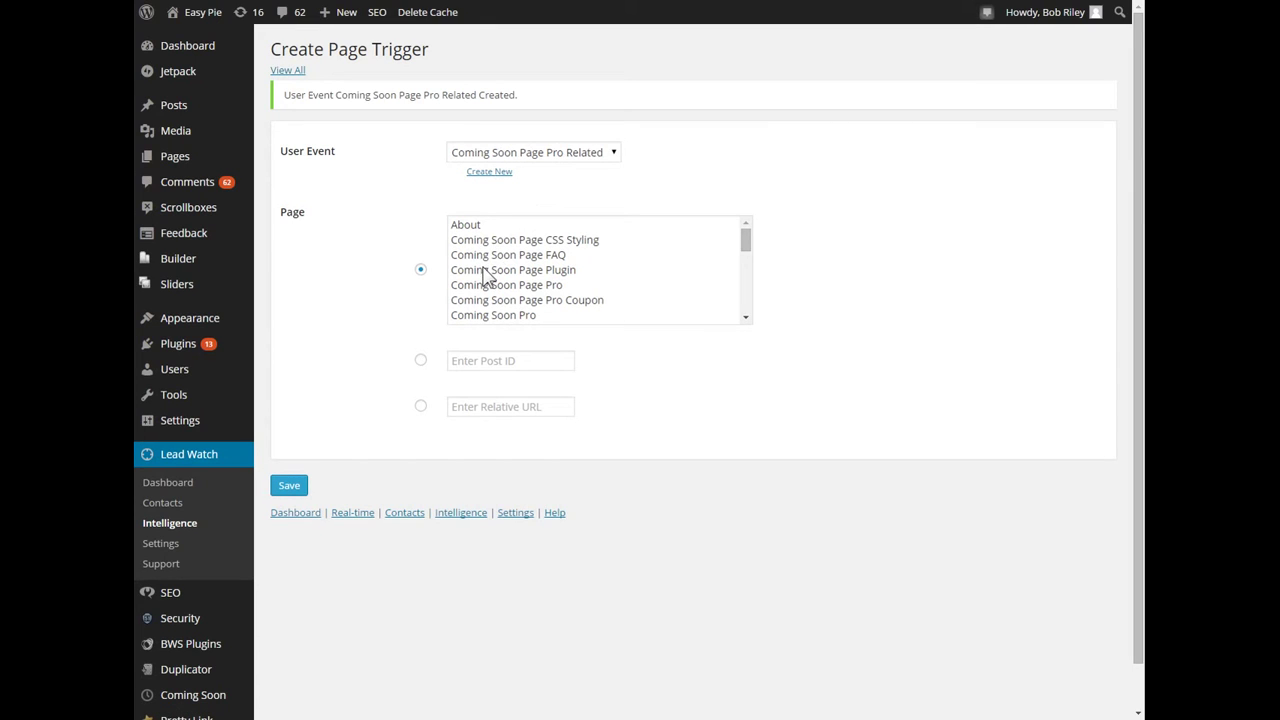
# Try selecting the pages About through Coming Soon Page Pro and the post ID and relative URL options, and leave the trigger unsaved
pyautogui.moveTo(500, 287); pyautogui.dragTo(487, 224)
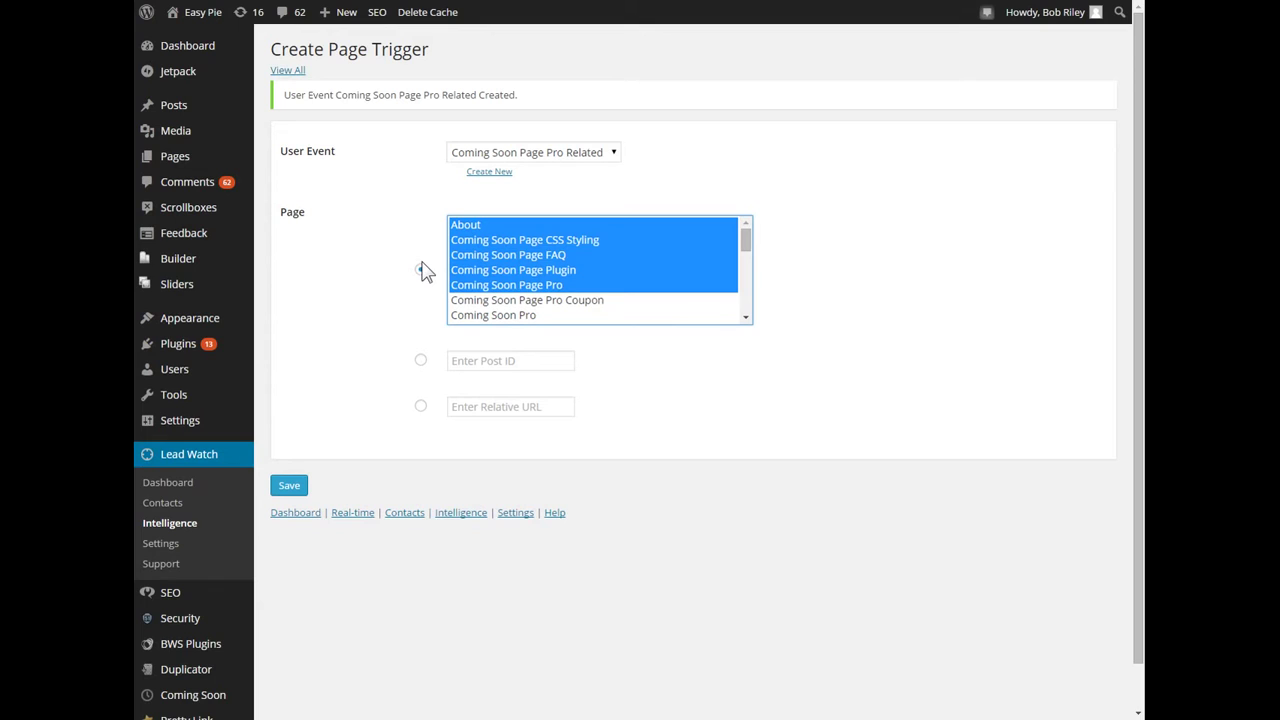
pyautogui.click(421, 362)
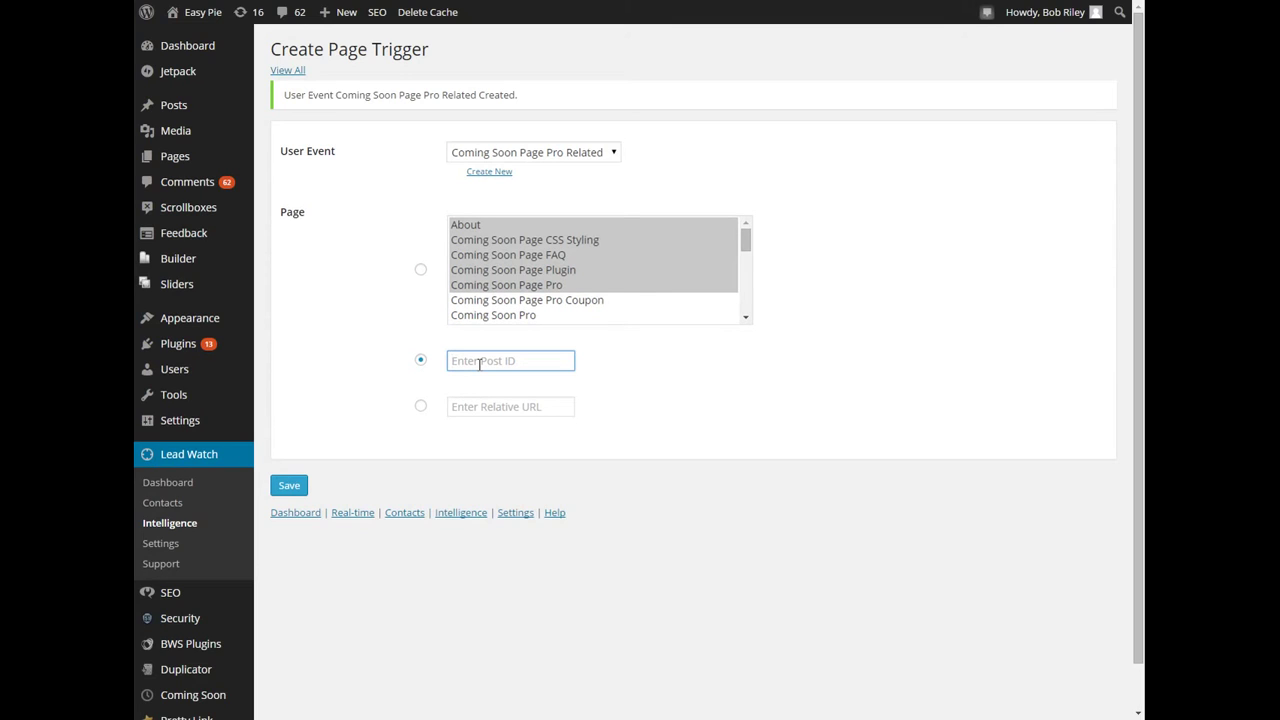
pyautogui.click(421, 406)
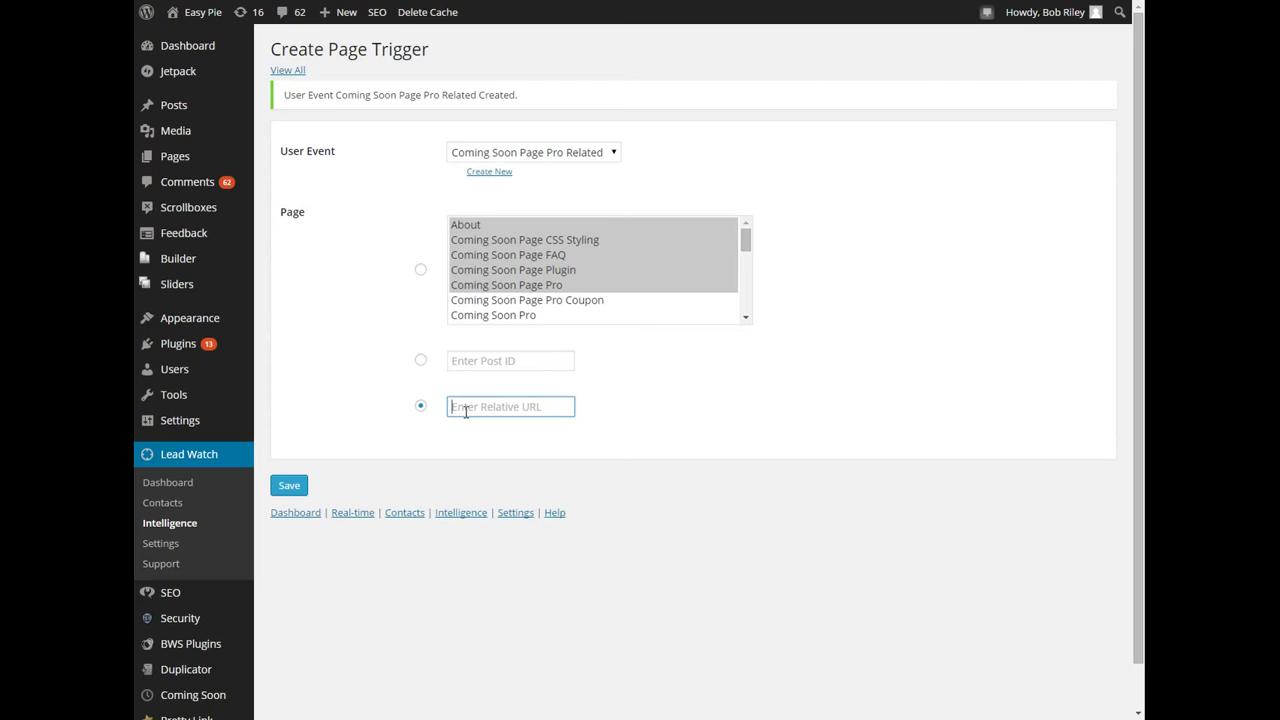
pyautogui.click(420, 272)
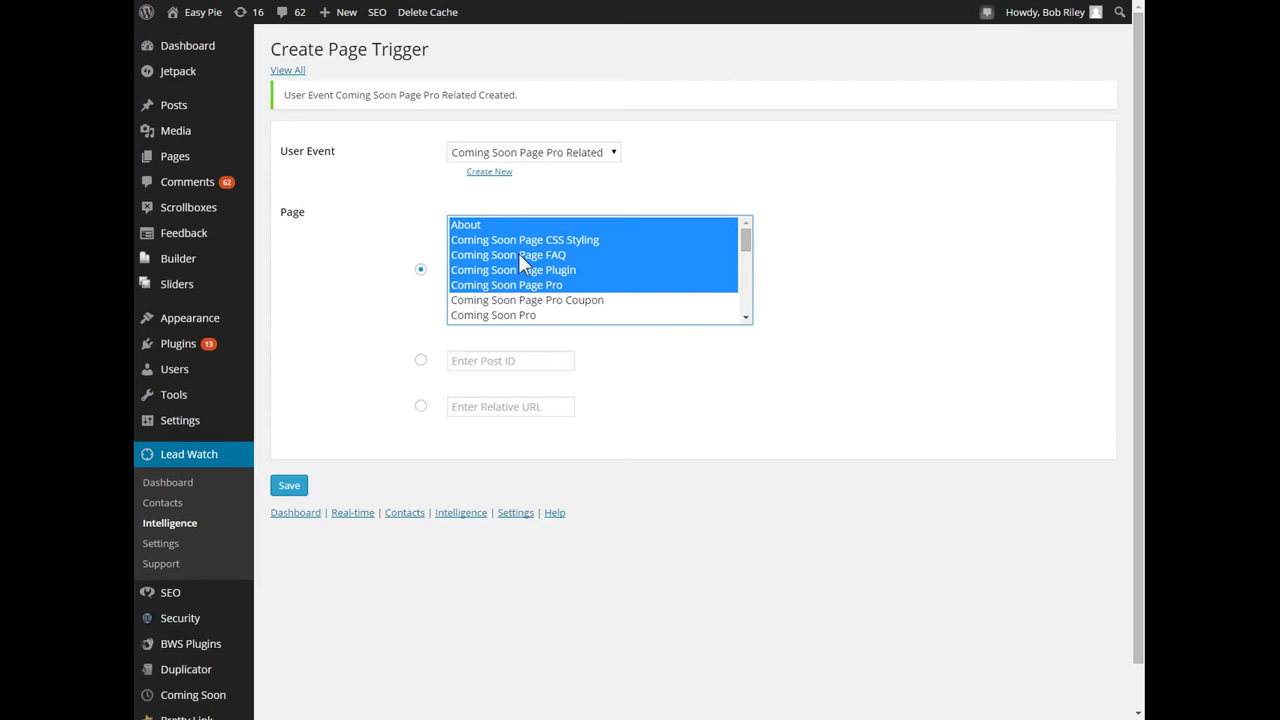
pyautogui.click(471, 365)
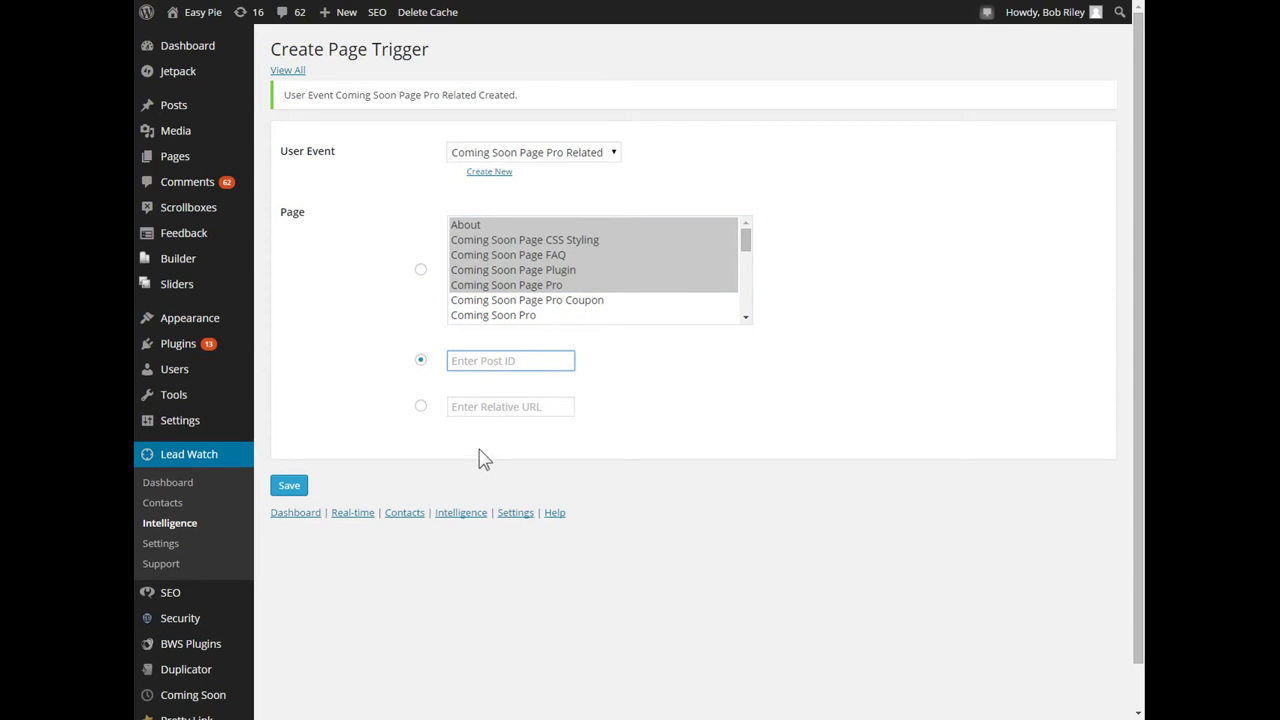
pyautogui.click(485, 406)
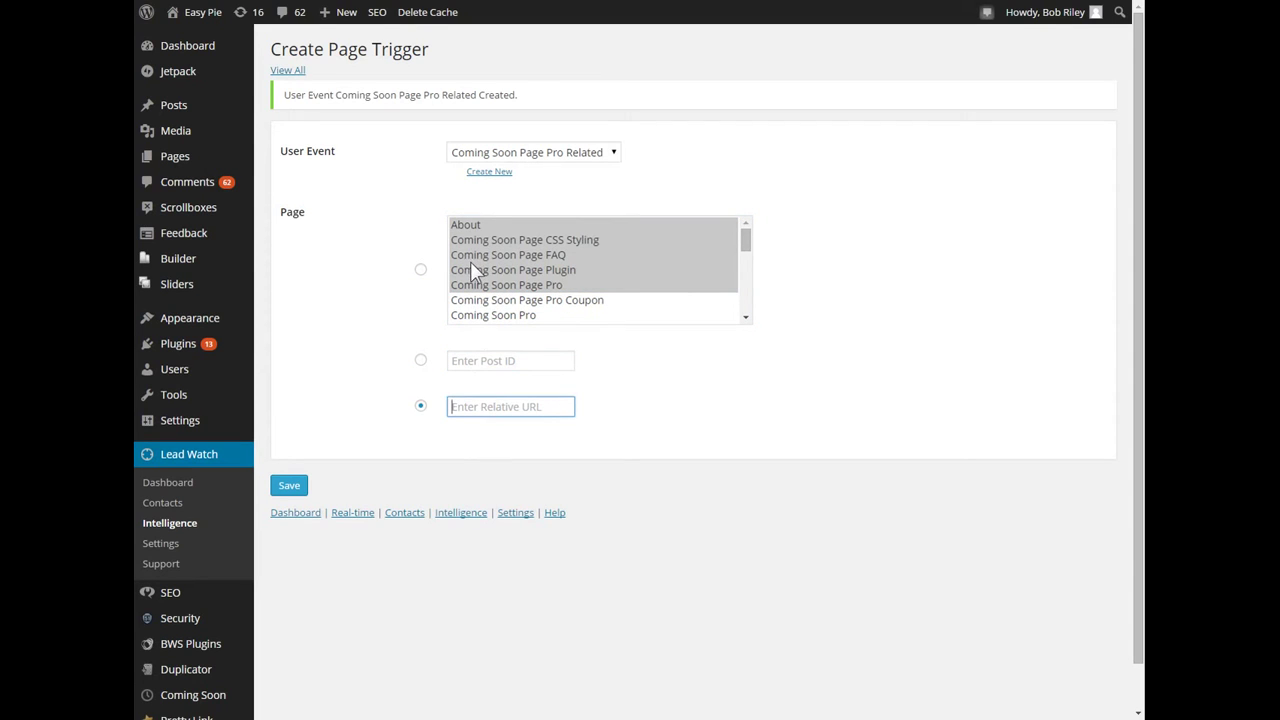
pyautogui.click(288, 72)
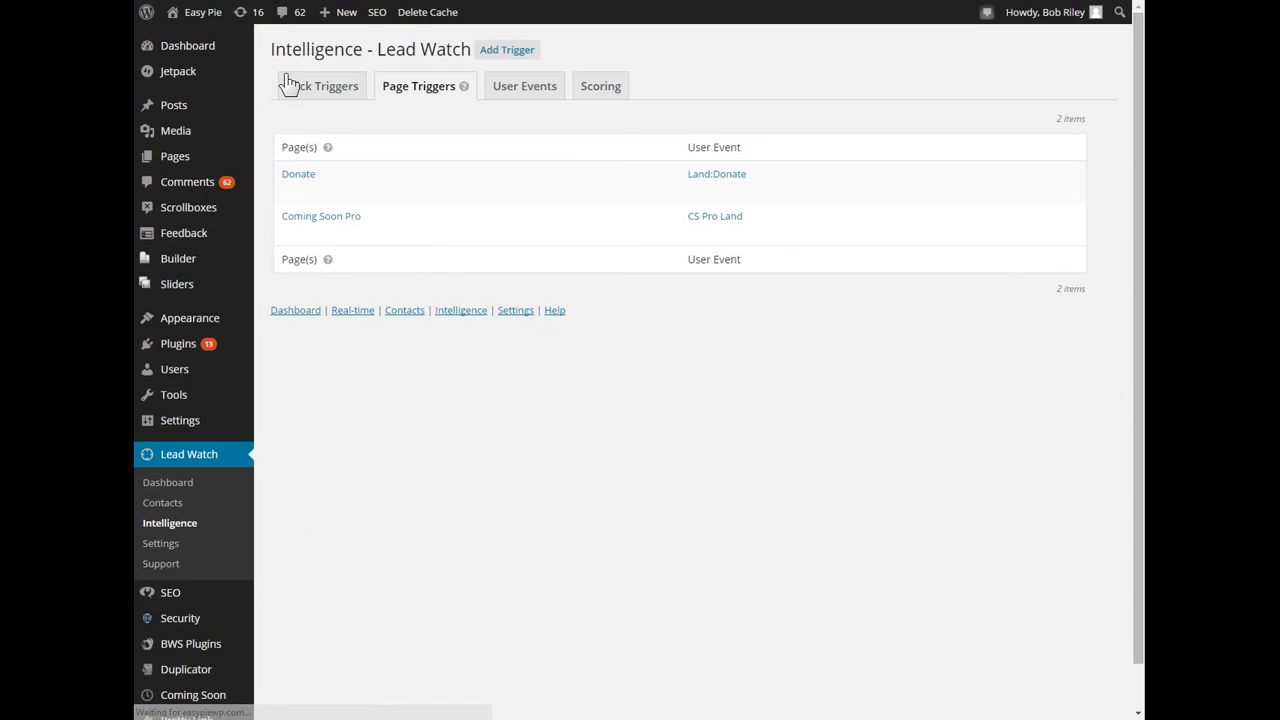
# Review the user events with their worths and the scoring settings, and open the Lead Watch dashboard
pyautogui.click(535, 100)
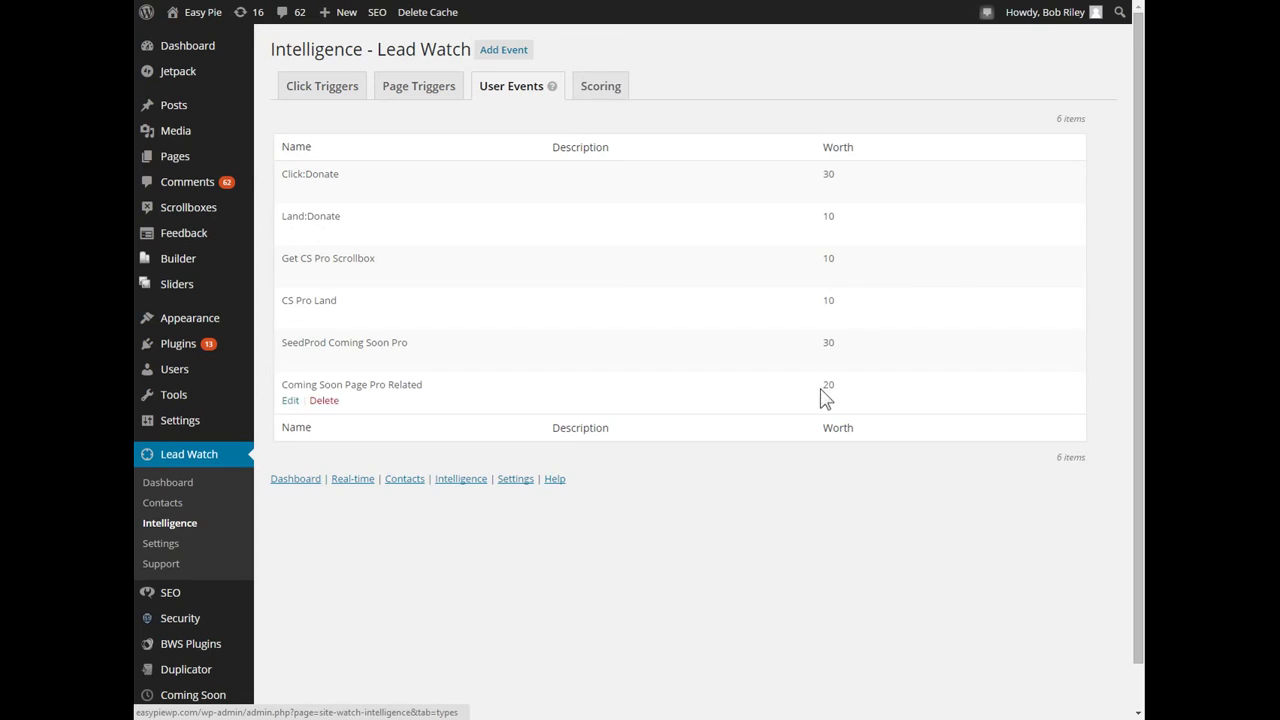
pyautogui.click(603, 94)
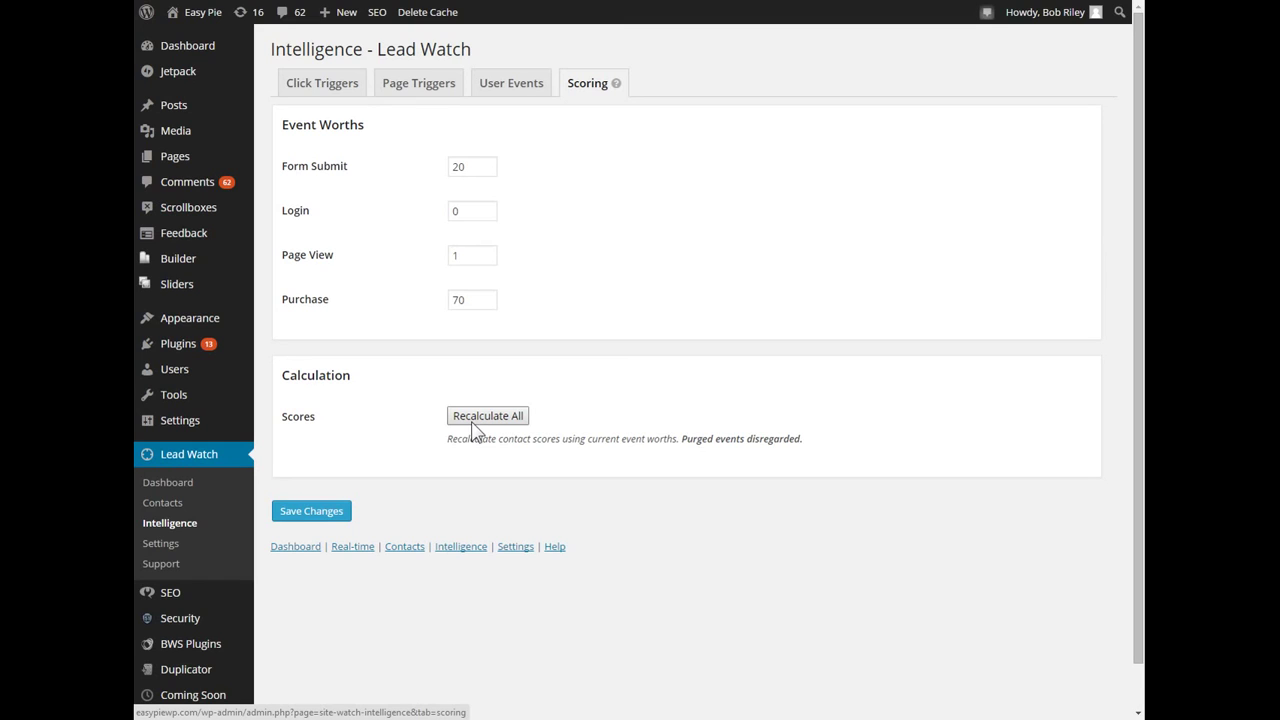
pyautogui.click(164, 488)
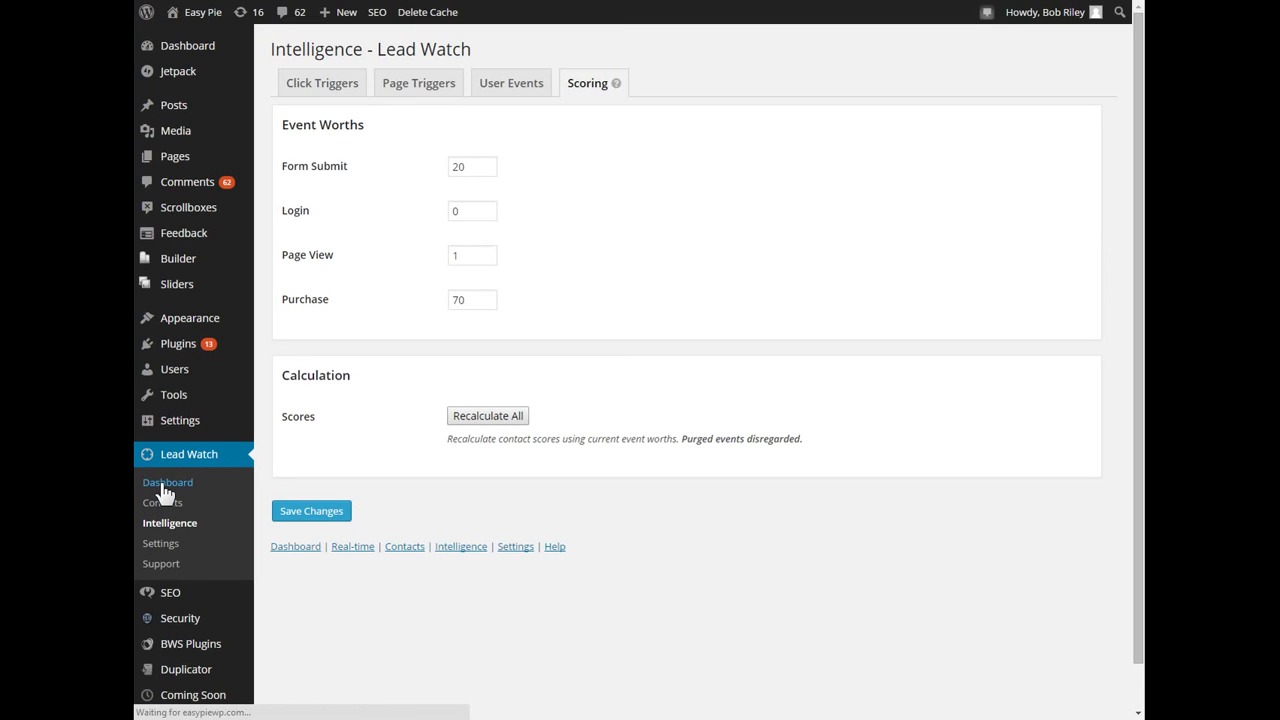